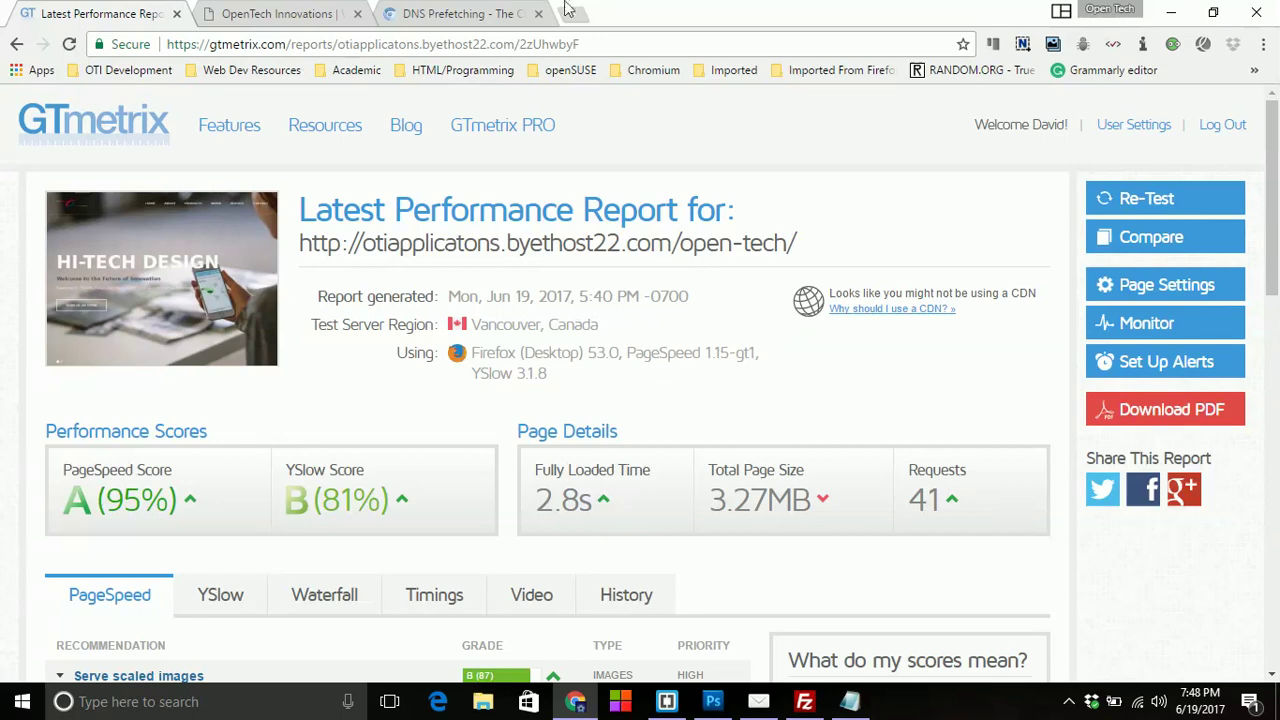
View the Chromium DNS Prefetching article, then move to the OpenTech Innovations site tab
{"action": "left_click", "coordinate": [488, 13]}
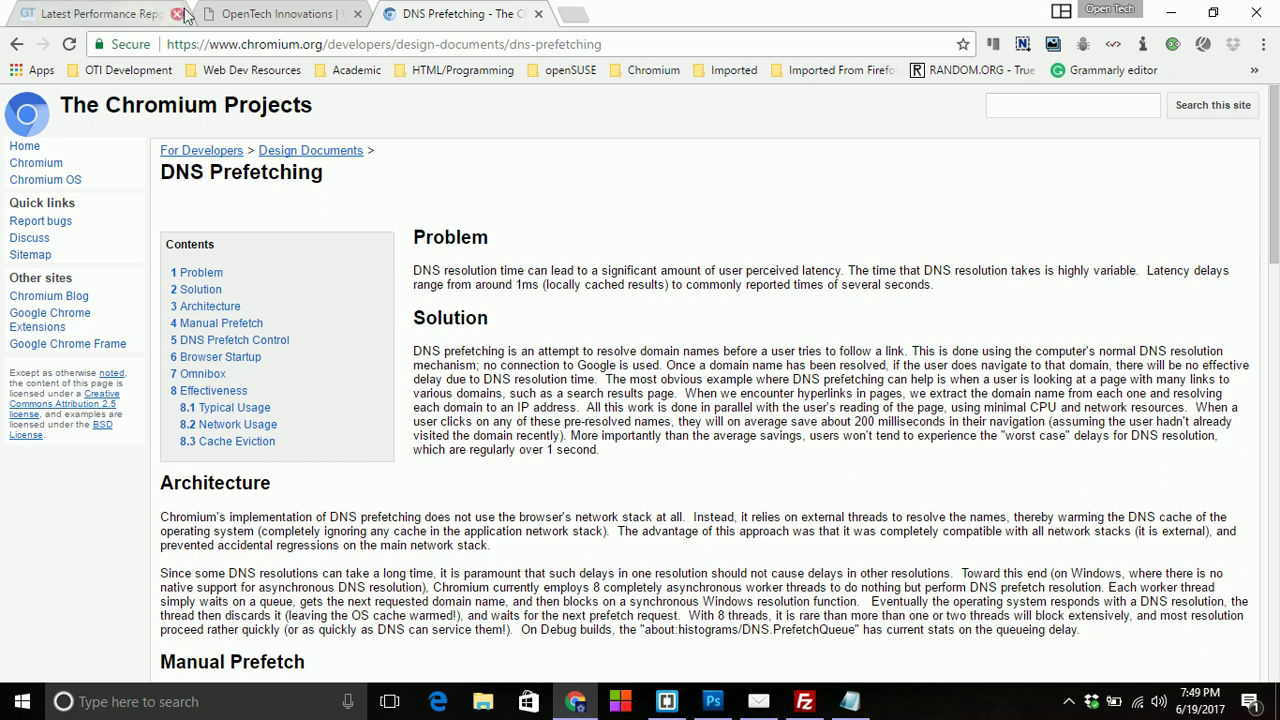
{"action": "left_click", "coordinate": [250, 15]}
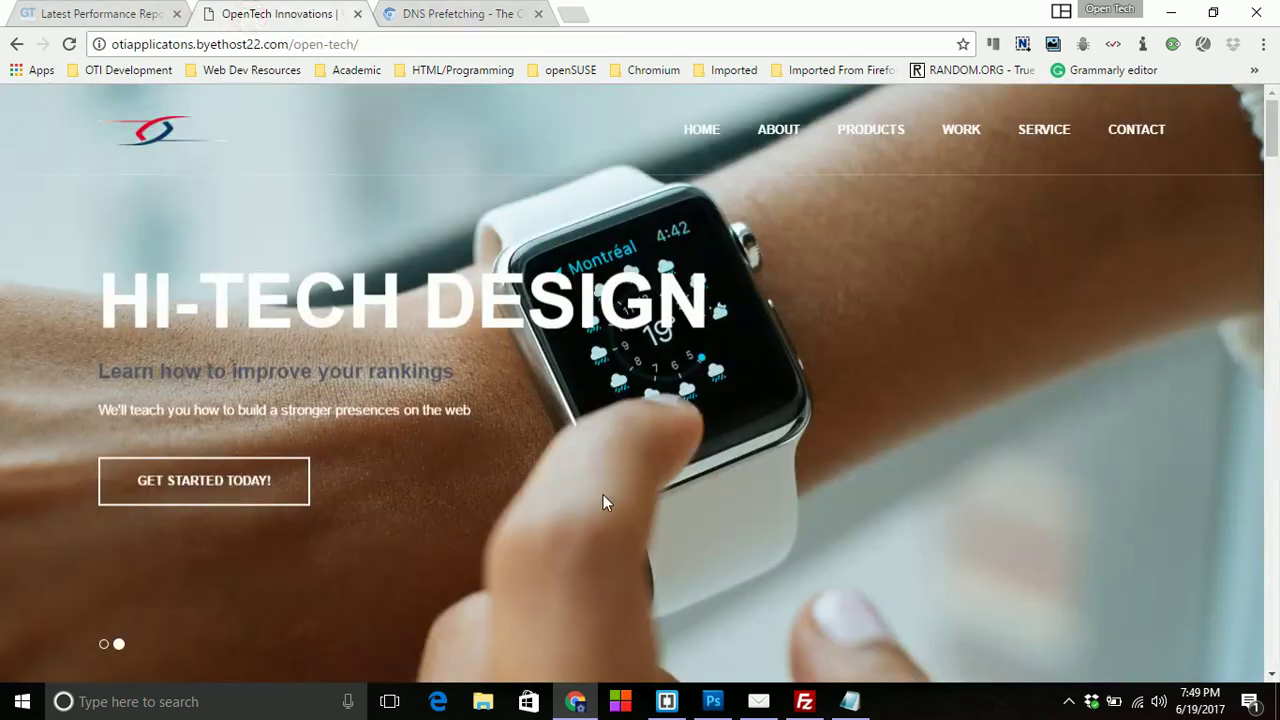
Open the OpenTech Innovations page source in a new tab and return to the GTmetrix report
{"action": "scroll", "coordinate": [603, 494], "scroll_direction": "down", "scroll_amount": 2}
{"action": "scroll", "coordinate": [603, 494], "scroll_direction": "up", "scroll_amount": 2}
{"action": "right_click", "coordinate": [231, 238]}
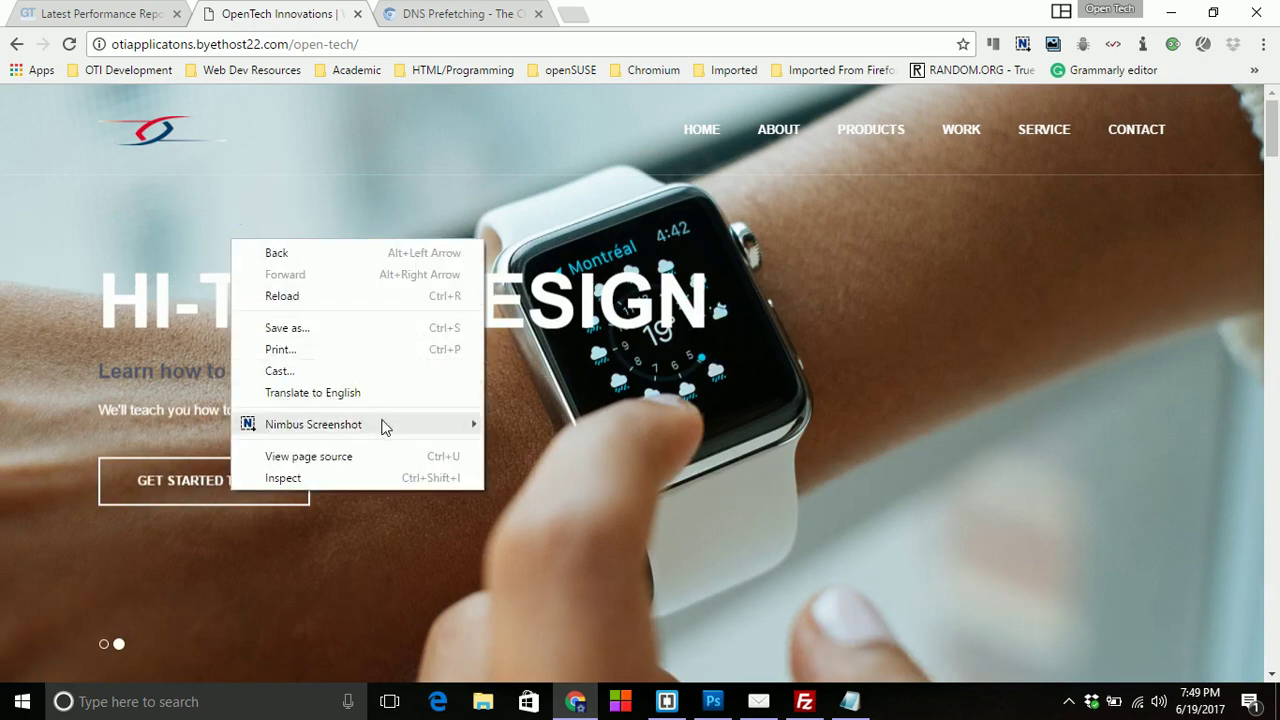
{"action": "left_click", "coordinate": [363, 456]}
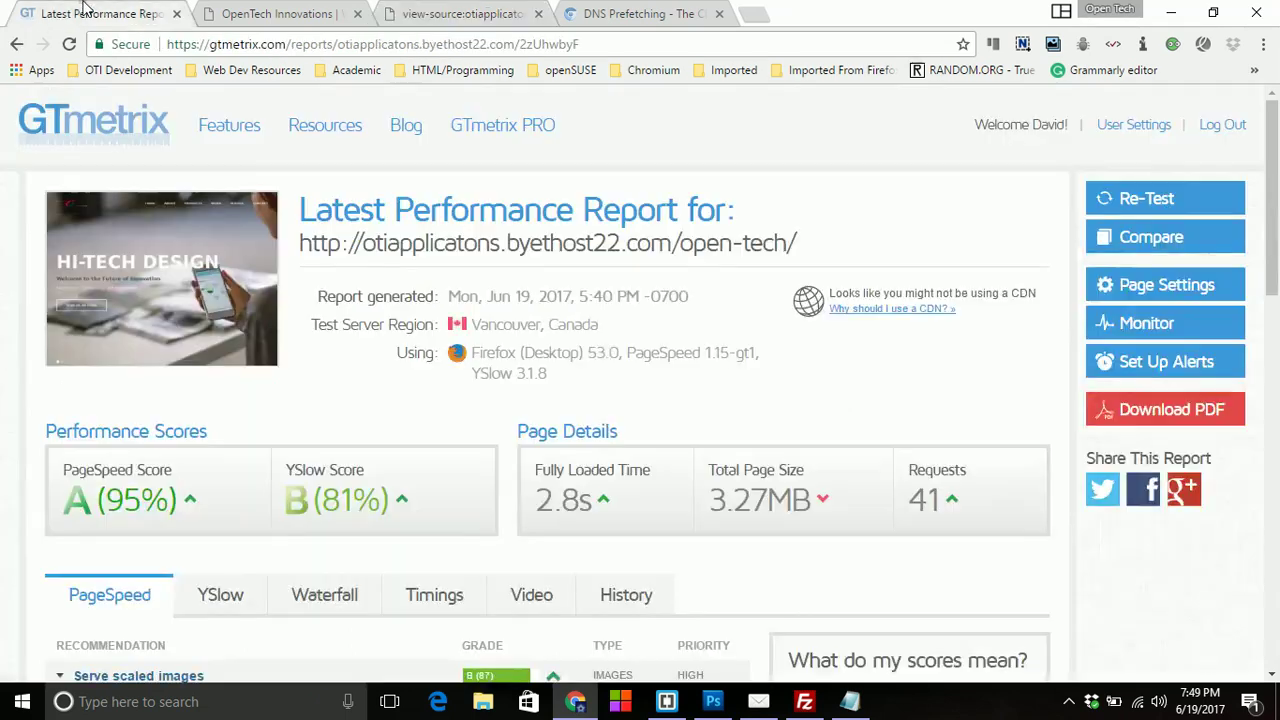
{"action": "left_click", "coordinate": [88, 14]}
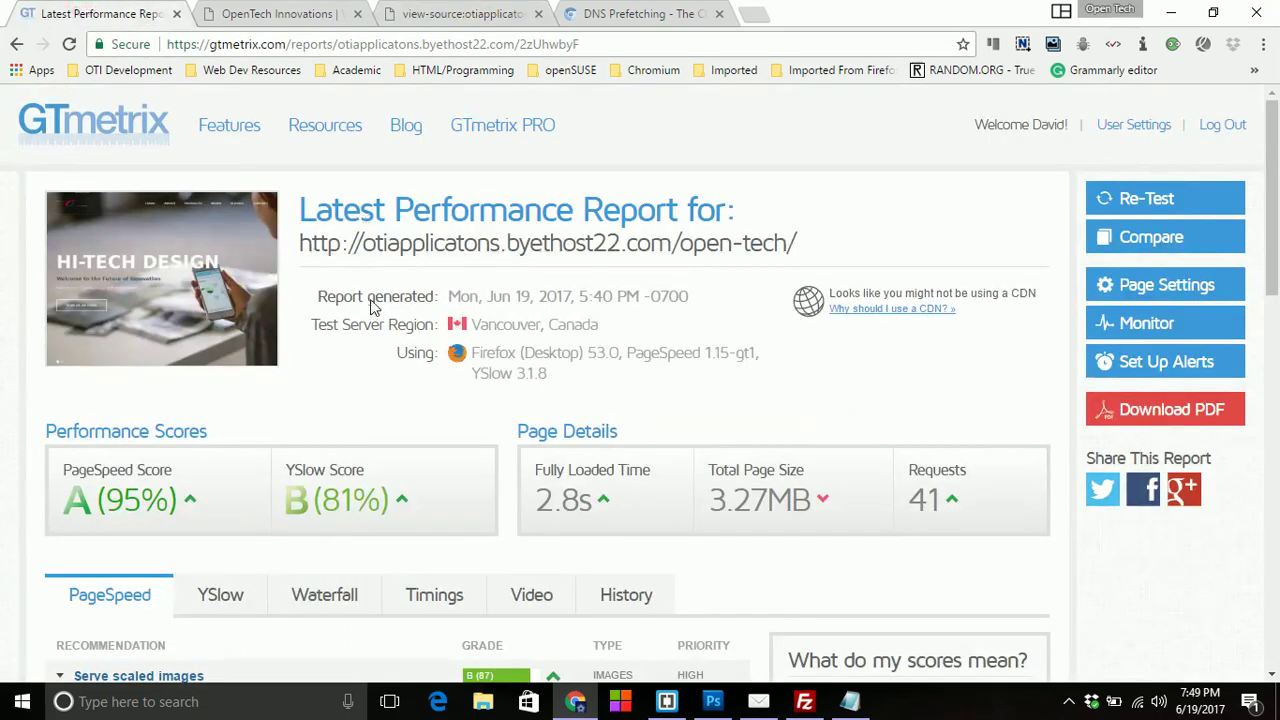
Expand 'Specify a cache validator' to see the flagged Google Fonts stylesheet, then return to the page source
{"action": "scroll", "coordinate": [370, 305], "scroll_direction": "down", "scroll_amount": 3}
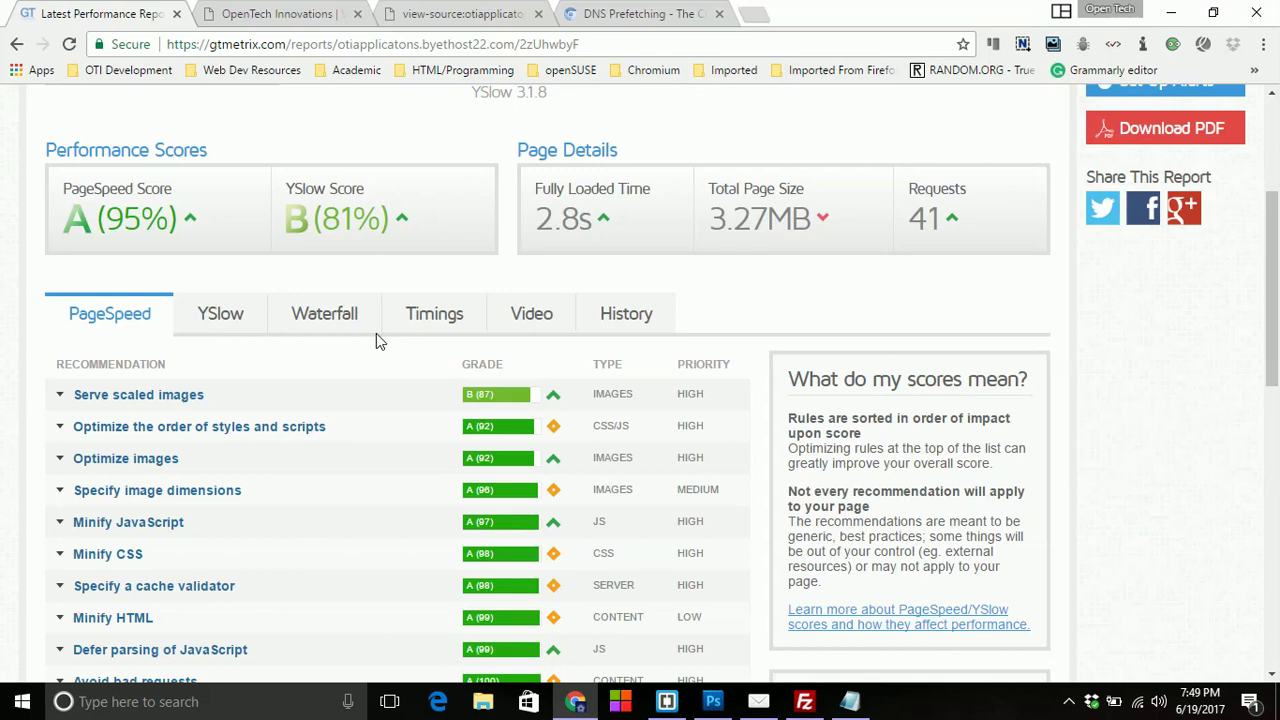
{"action": "scroll", "coordinate": [376, 340], "scroll_direction": "down", "scroll_amount": 2}
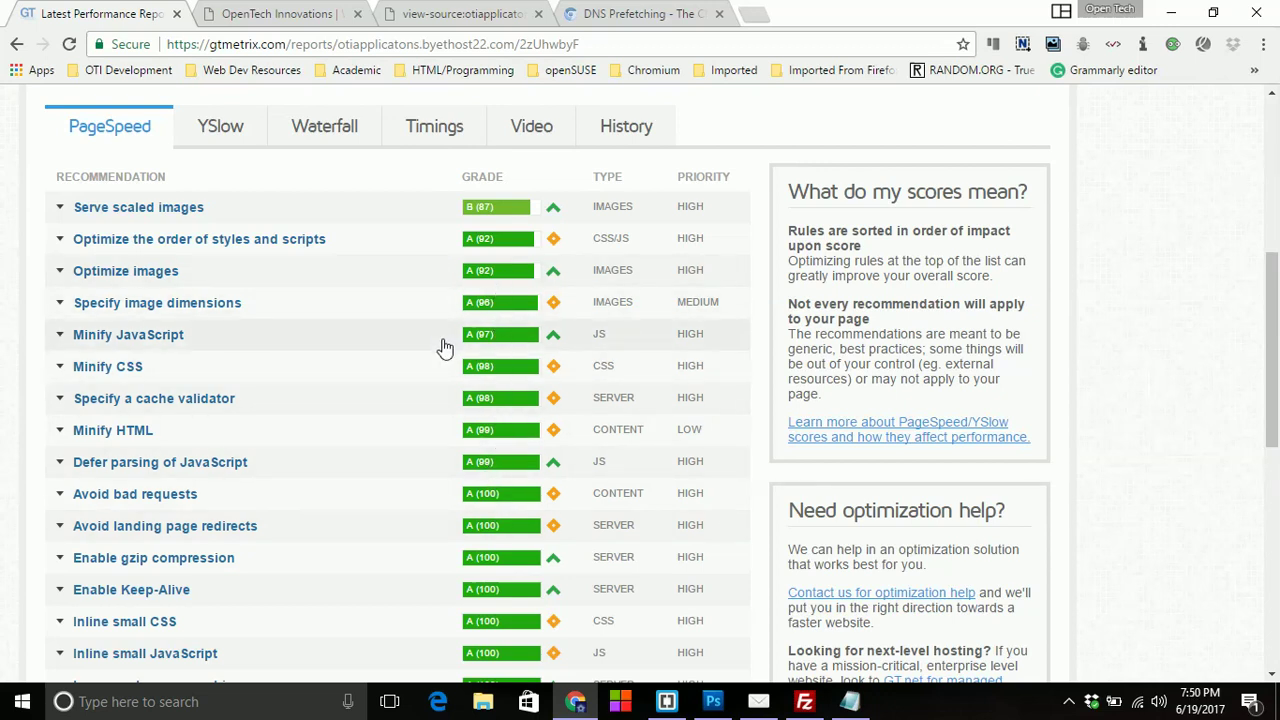
{"action": "scroll", "coordinate": [444, 346], "scroll_direction": "up", "scroll_amount": 2}
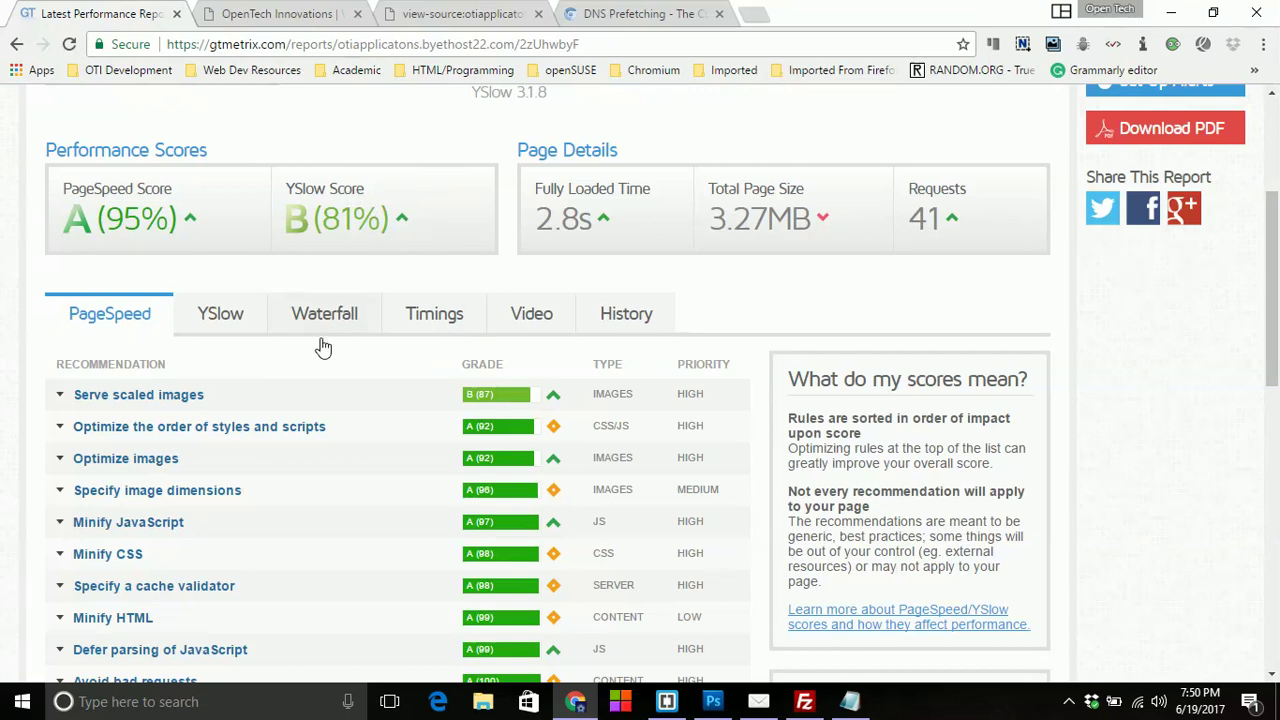
{"action": "scroll", "coordinate": [120, 483], "scroll_direction": "down", "scroll_amount": 1}
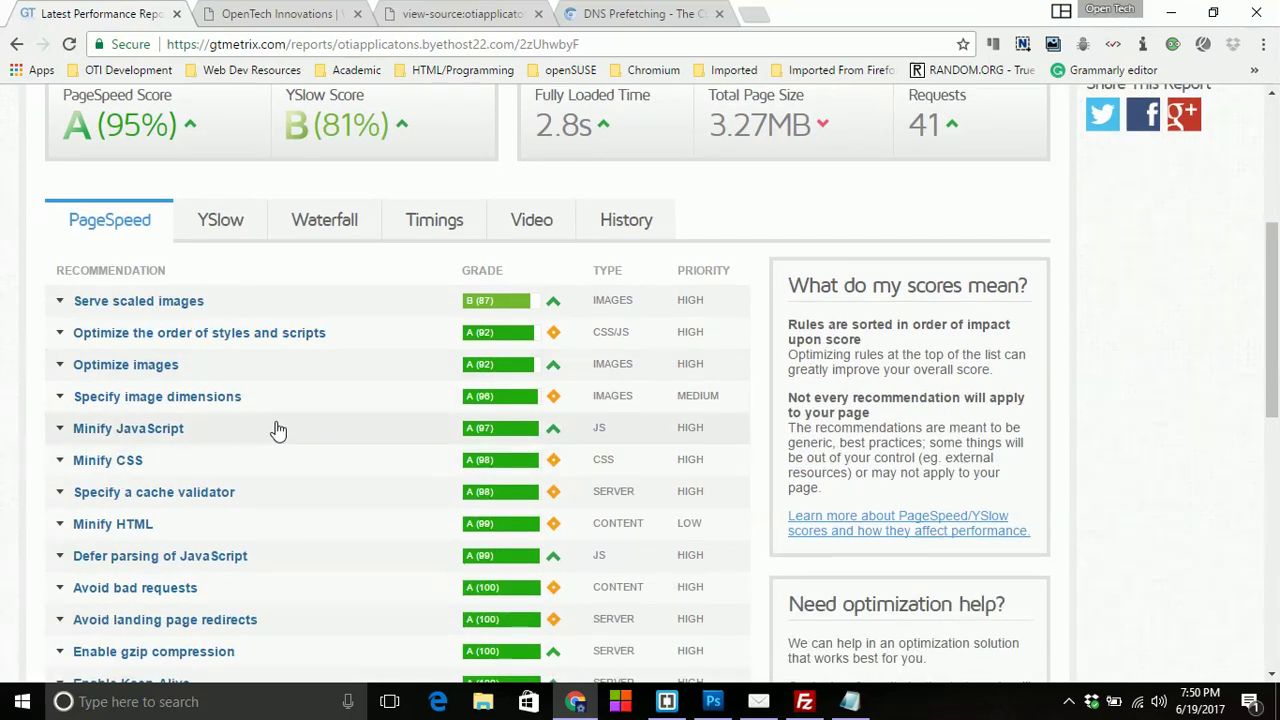
{"action": "scroll", "coordinate": [300, 416], "scroll_direction": "down", "scroll_amount": 1}
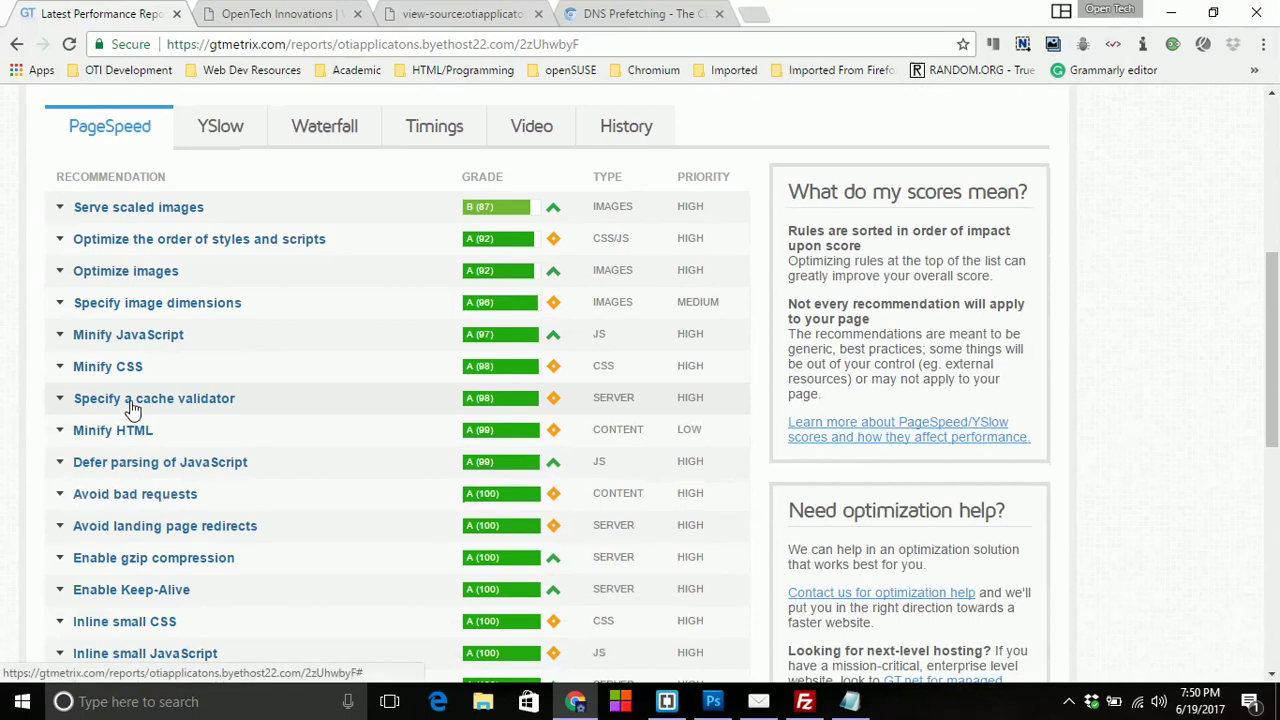
{"action": "left_click", "coordinate": [61, 399]}
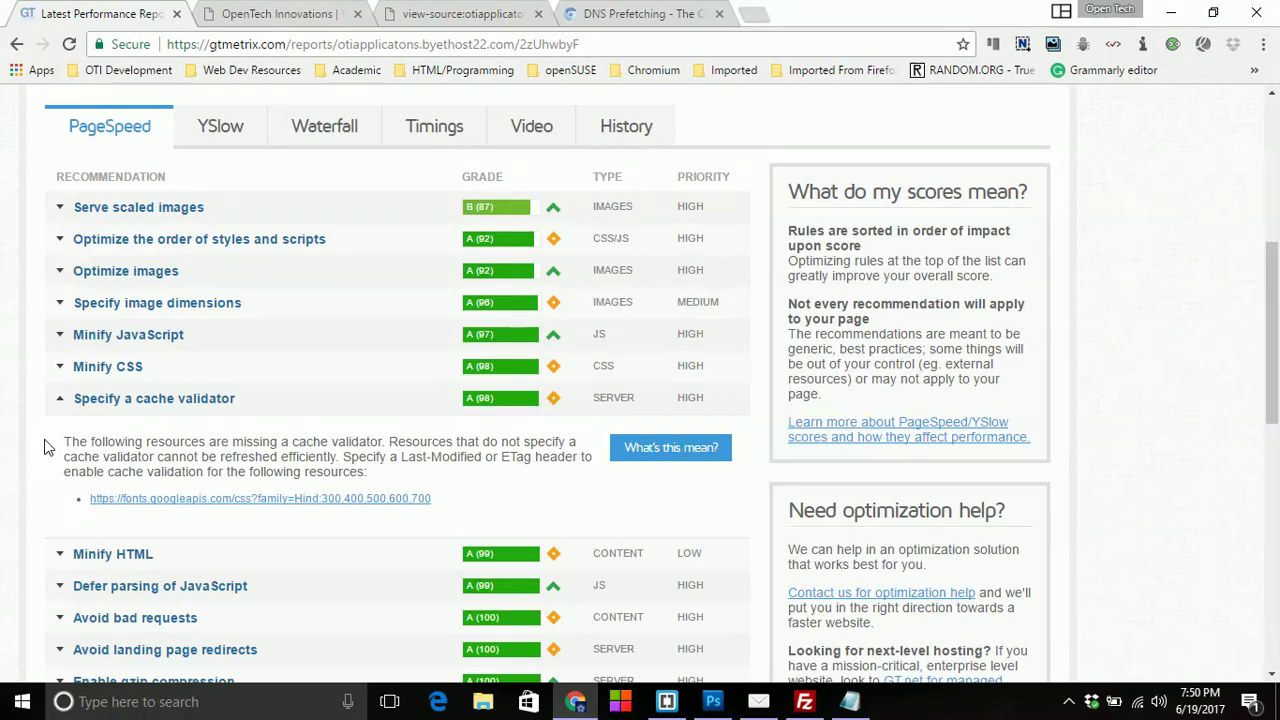
{"action": "left_click", "coordinate": [380, 16]}
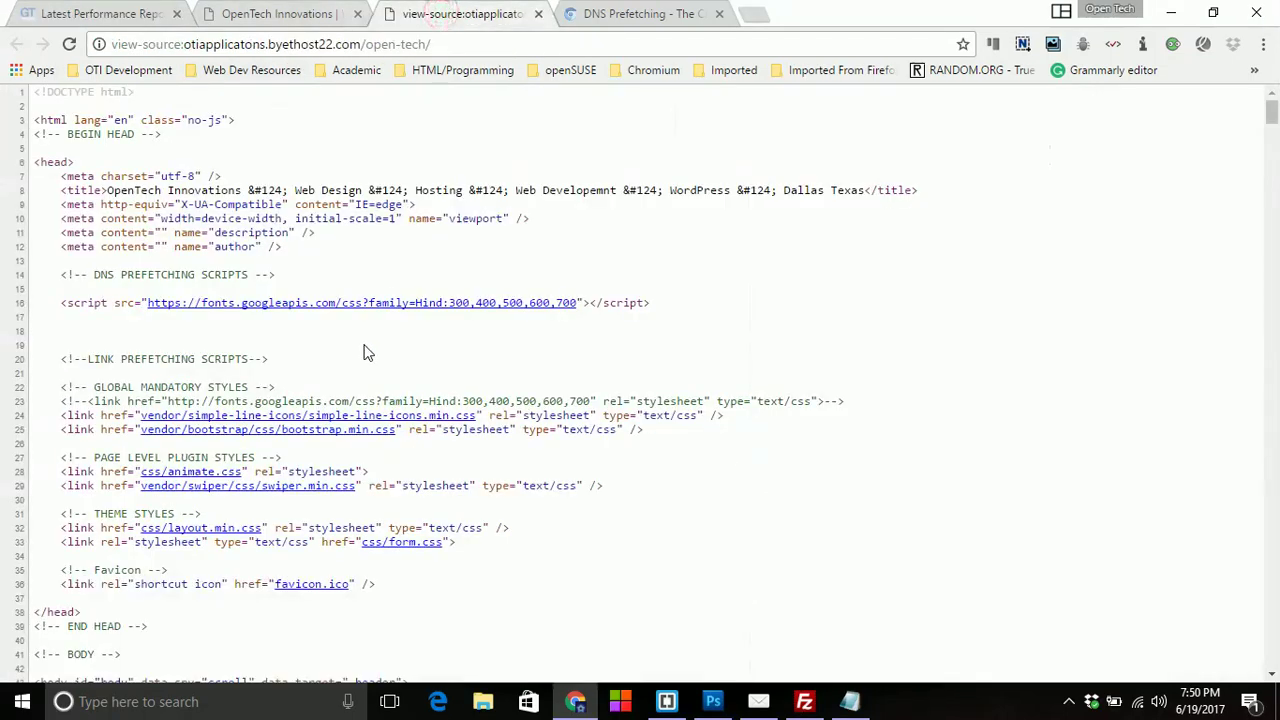
Compare the source's head with the GTmetrix report and DNS Prefetching article, then switch to index.html in Brackets
{"action": "scroll", "coordinate": [662, 416], "scroll_direction": "down", "scroll_amount": 1}
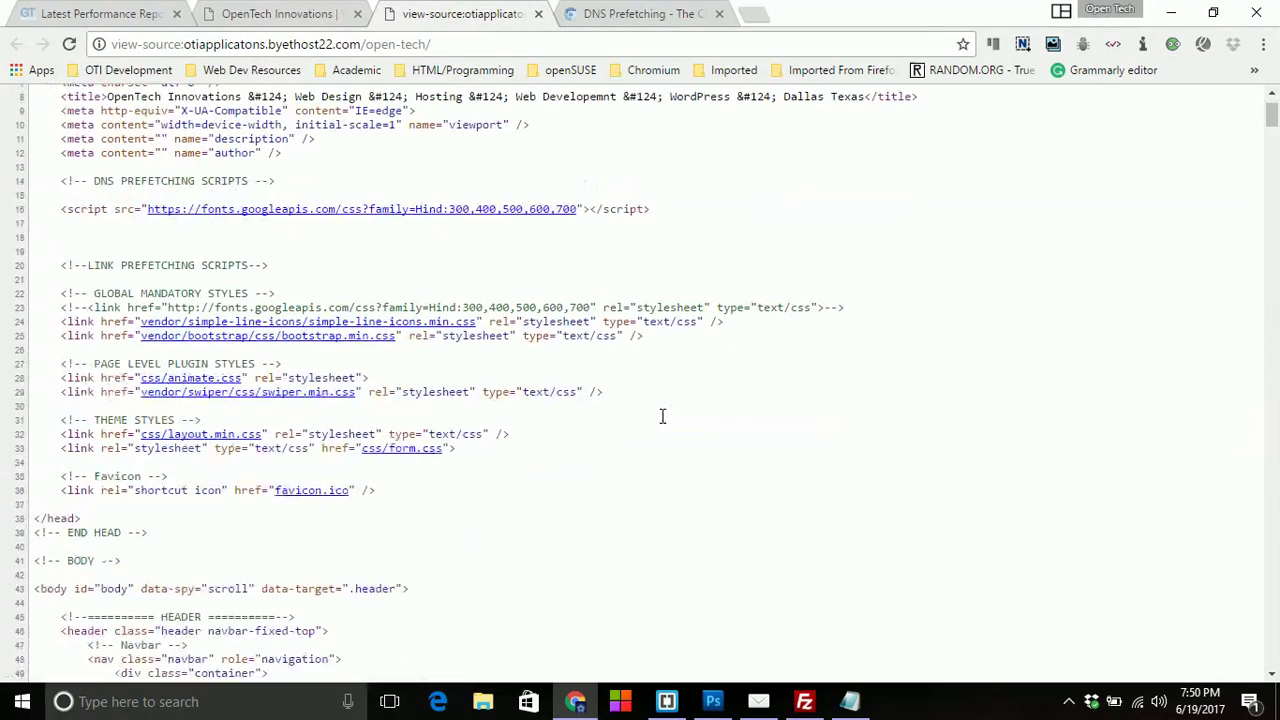
{"action": "scroll", "coordinate": [662, 416], "scroll_direction": "up", "scroll_amount": 1}
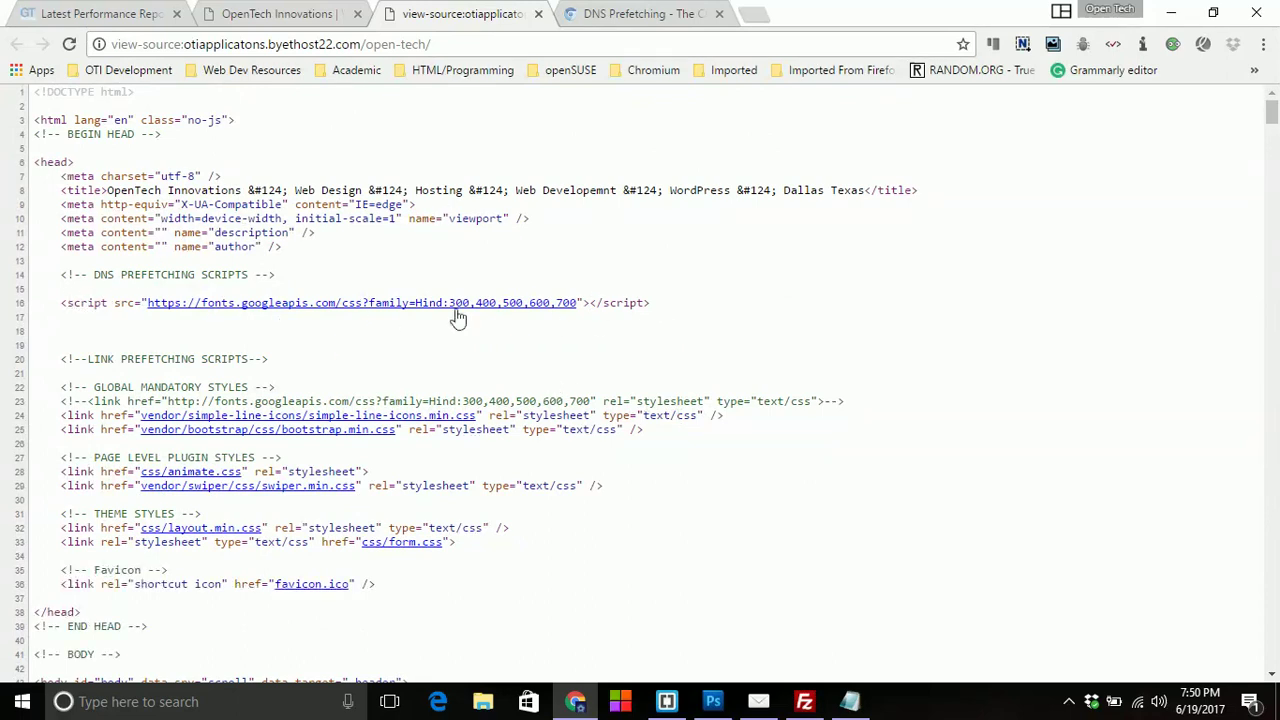
{"action": "scroll", "coordinate": [622, 528], "scroll_direction": "down", "scroll_amount": 1}
{"action": "scroll", "coordinate": [615, 480], "scroll_direction": "down", "scroll_amount": 2}
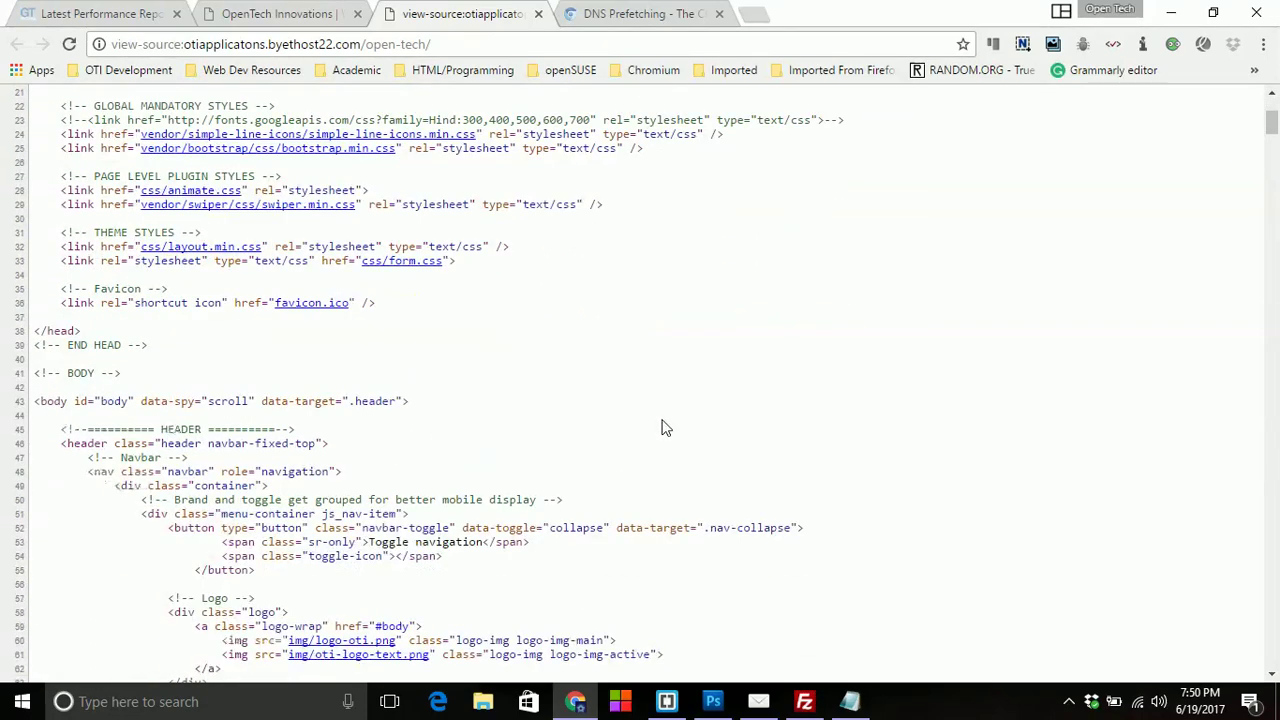
{"action": "scroll", "coordinate": [663, 429], "scroll_direction": "up", "scroll_amount": 3}
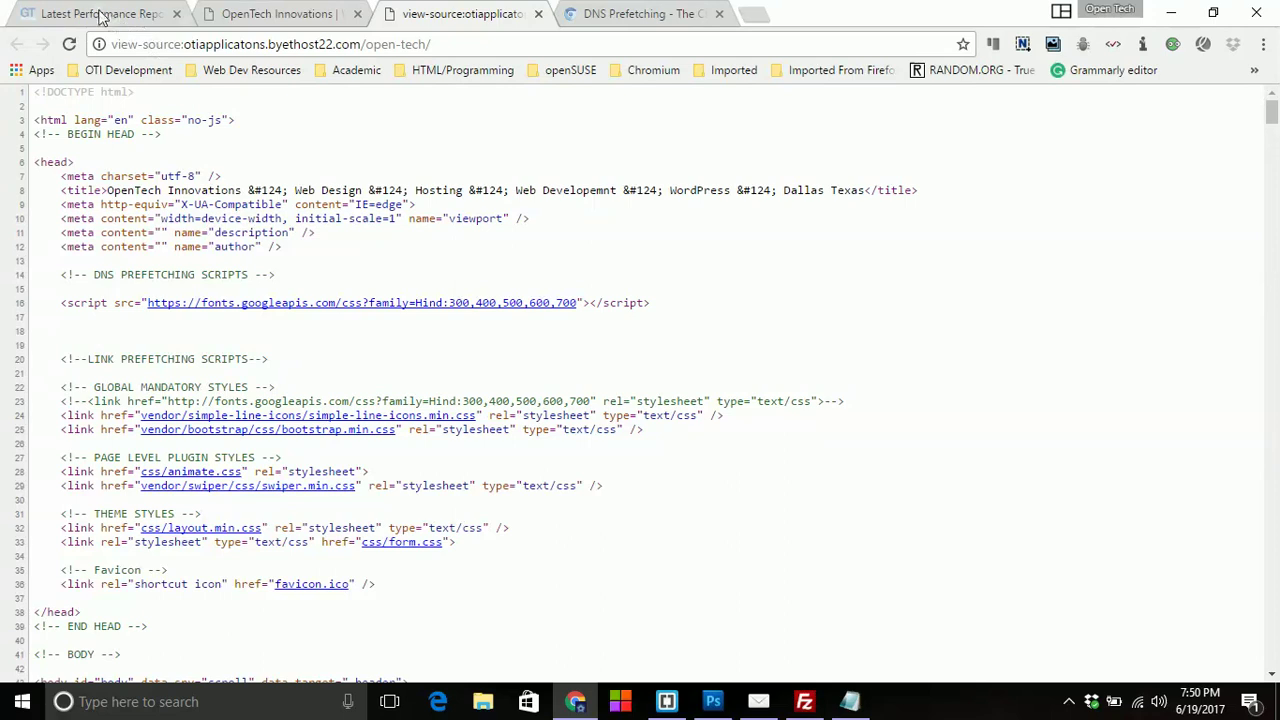
{"action": "left_click", "coordinate": [100, 14]}
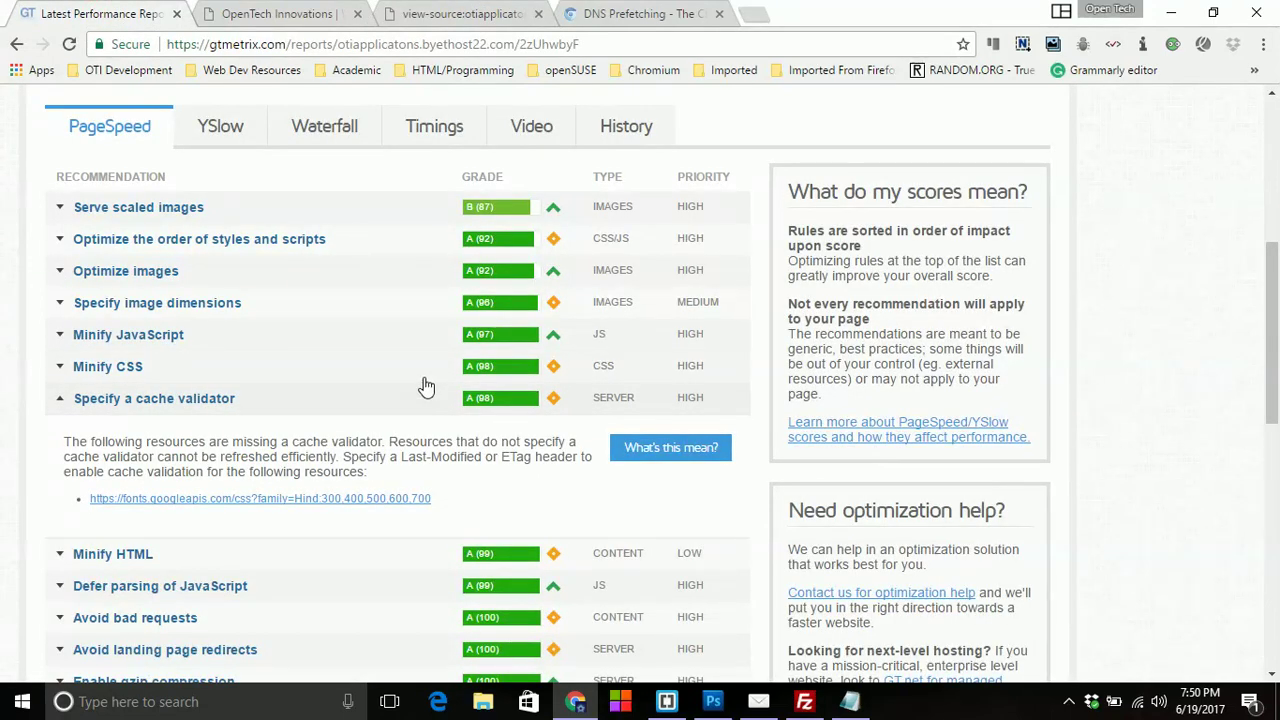
{"action": "left_click", "coordinate": [580, 16]}
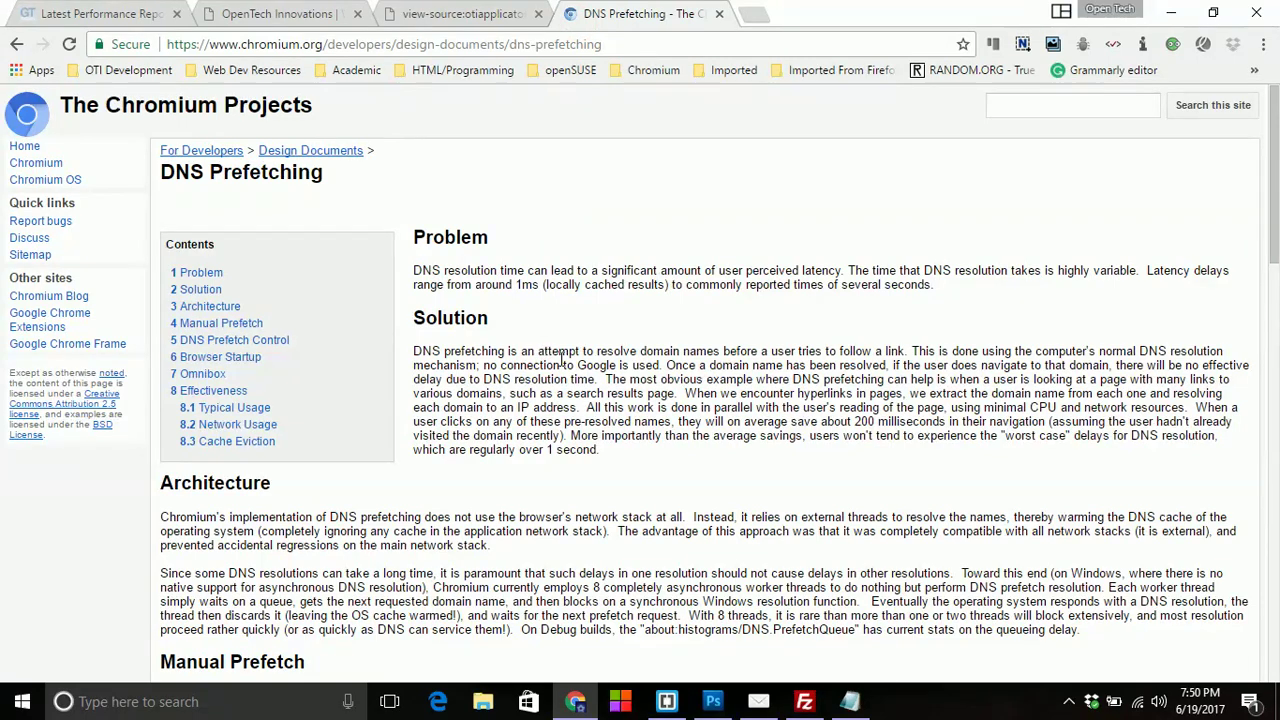
{"action": "left_click", "coordinate": [665, 703]}
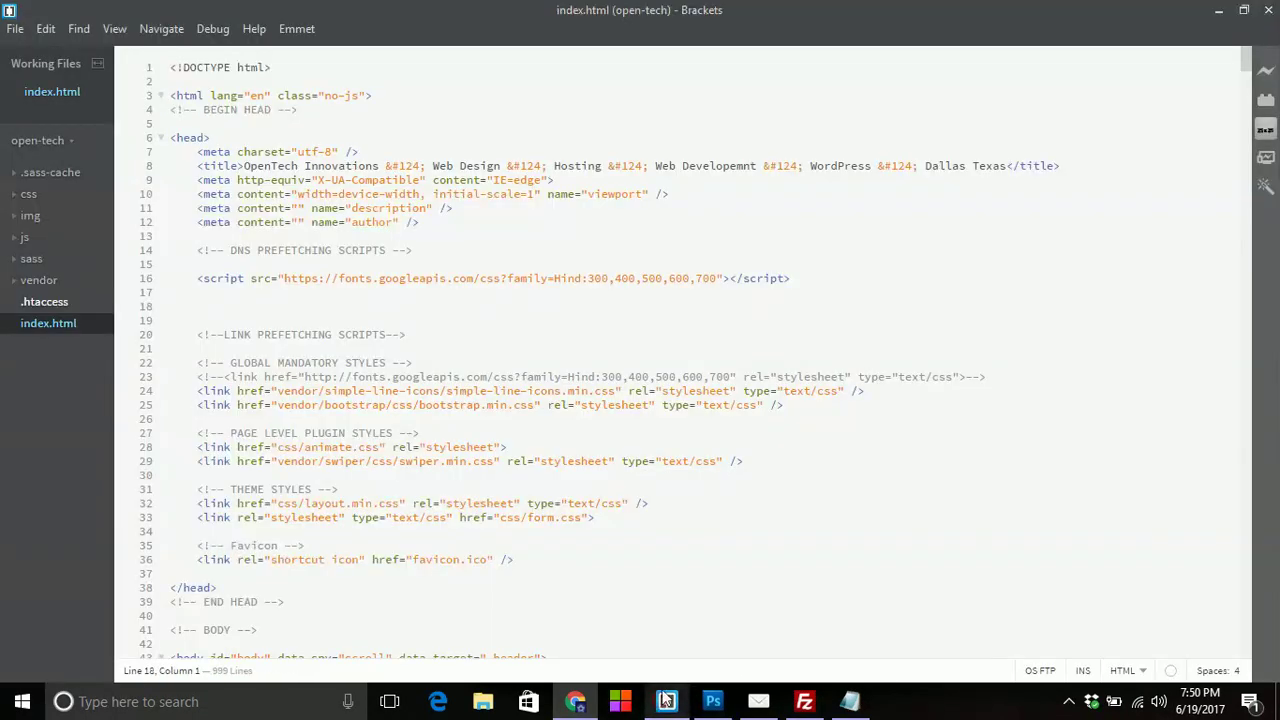
Insert a new link tag on line 15, below the DNS prefetching comment
{"action": "left_click", "coordinate": [595, 254]}
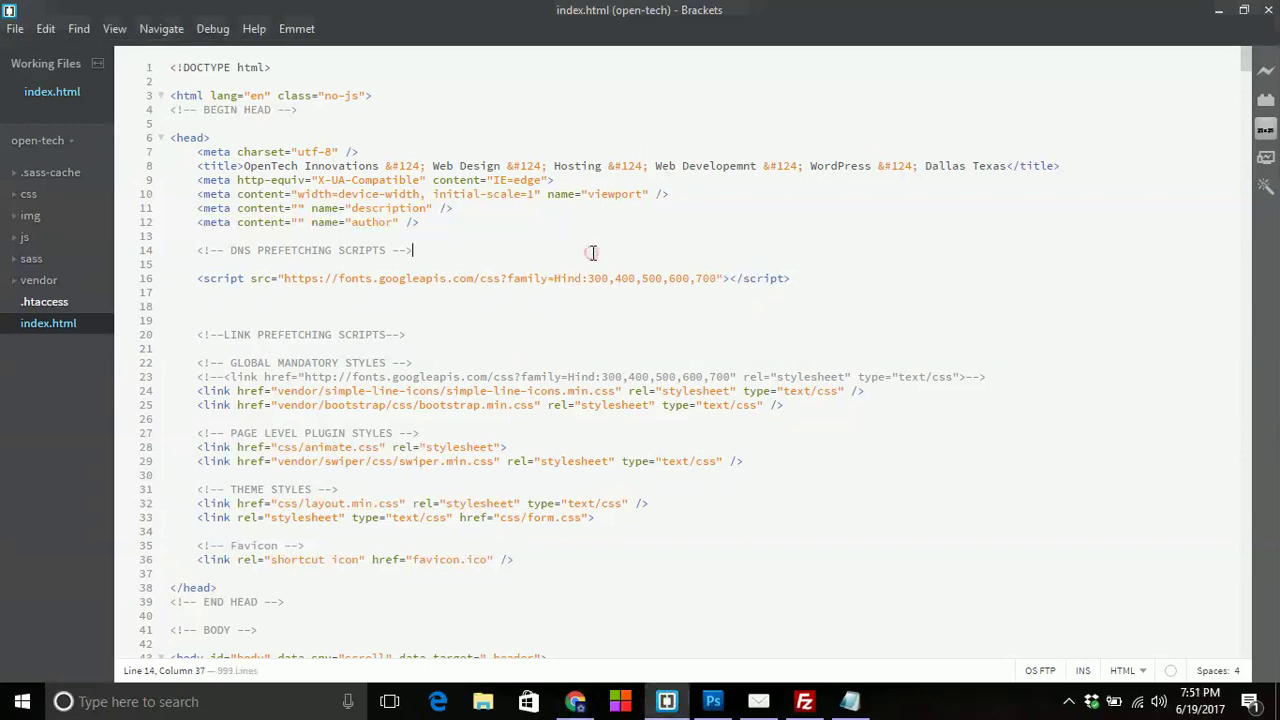
{"action": "key", "text": "Return"}
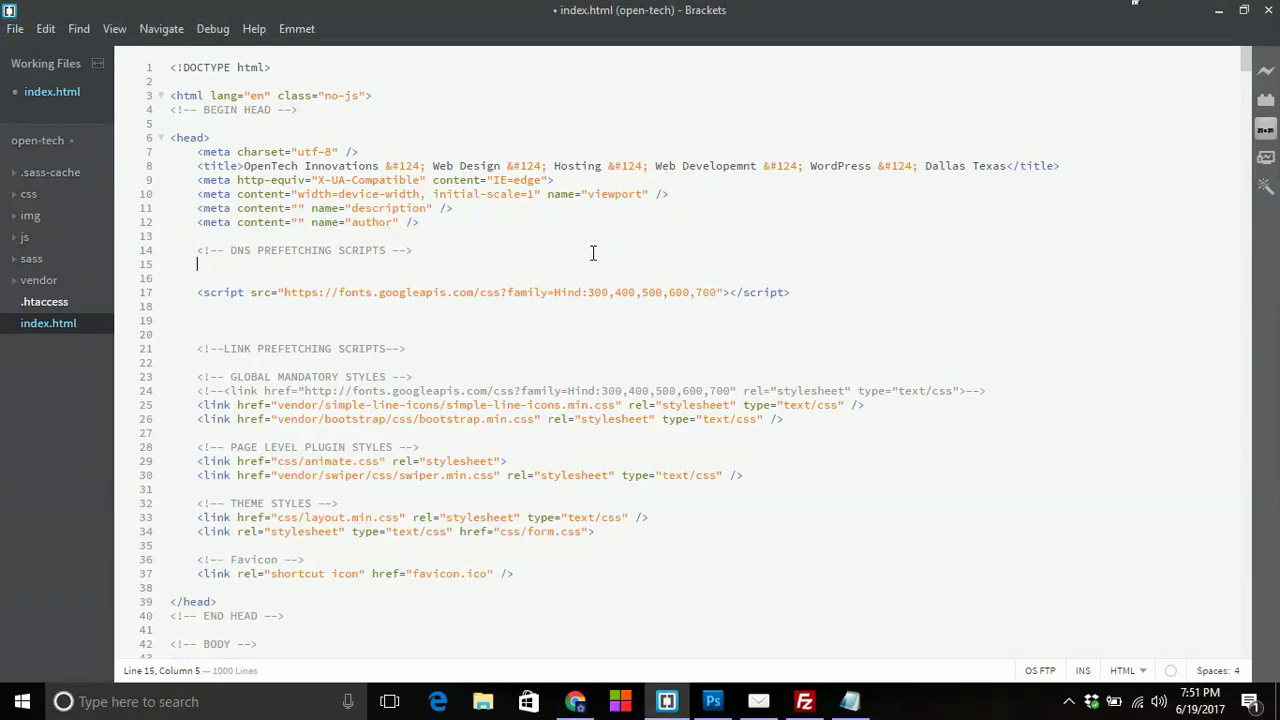
{"action": "type", "text": "link"}
{"action": "key", "text": "Tab"}
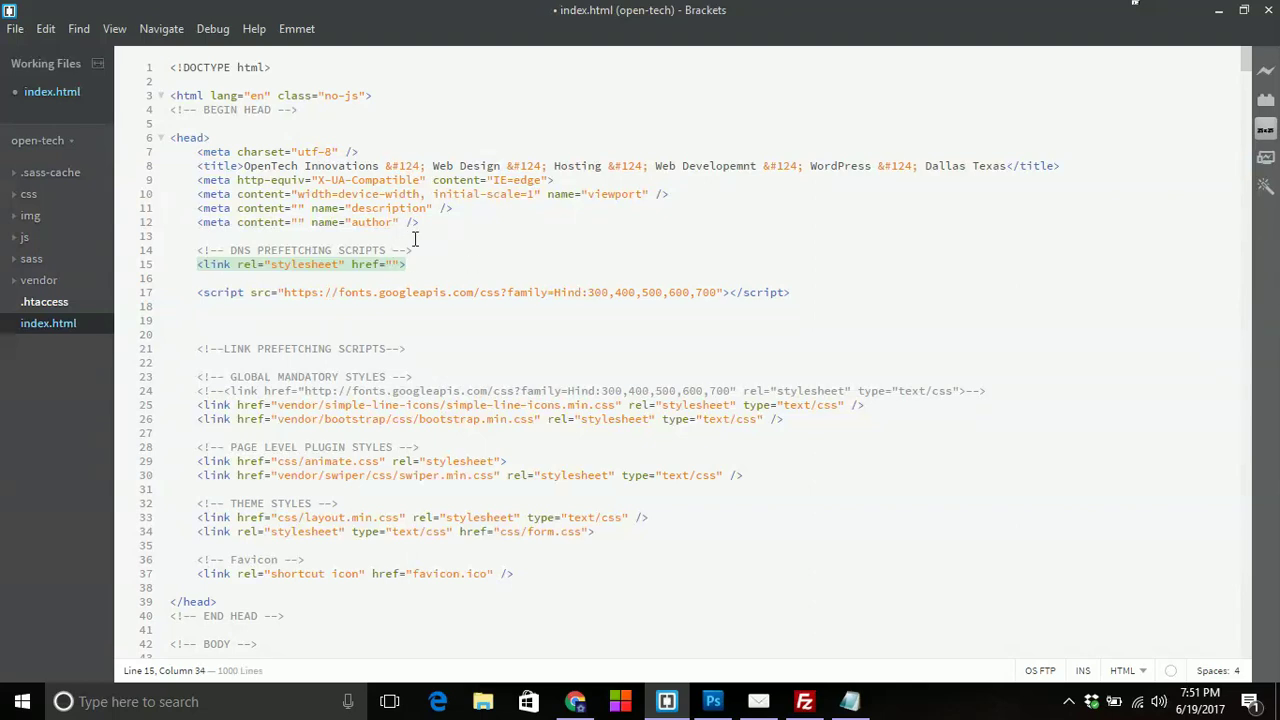
Copy the Google Fonts Hind stylesheet URL from line 17 into the new link's href
{"action": "left_click", "coordinate": [324, 292]}
{"action": "left_click_drag", "start_coordinate": [325, 292], "coordinate": [716, 292]}
{"action": "key", "text": "ctrl+c"}
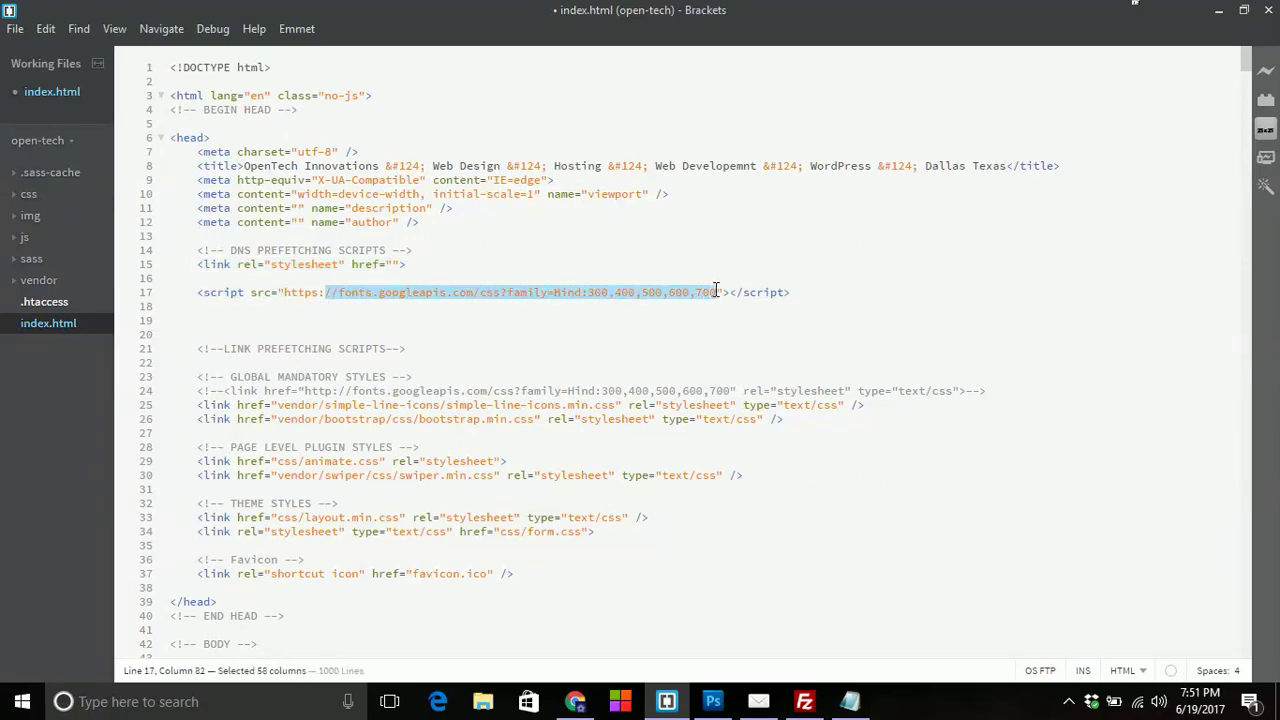
{"action": "left_click", "coordinate": [391, 264]}
{"action": "key", "text": "ctrl+v"}
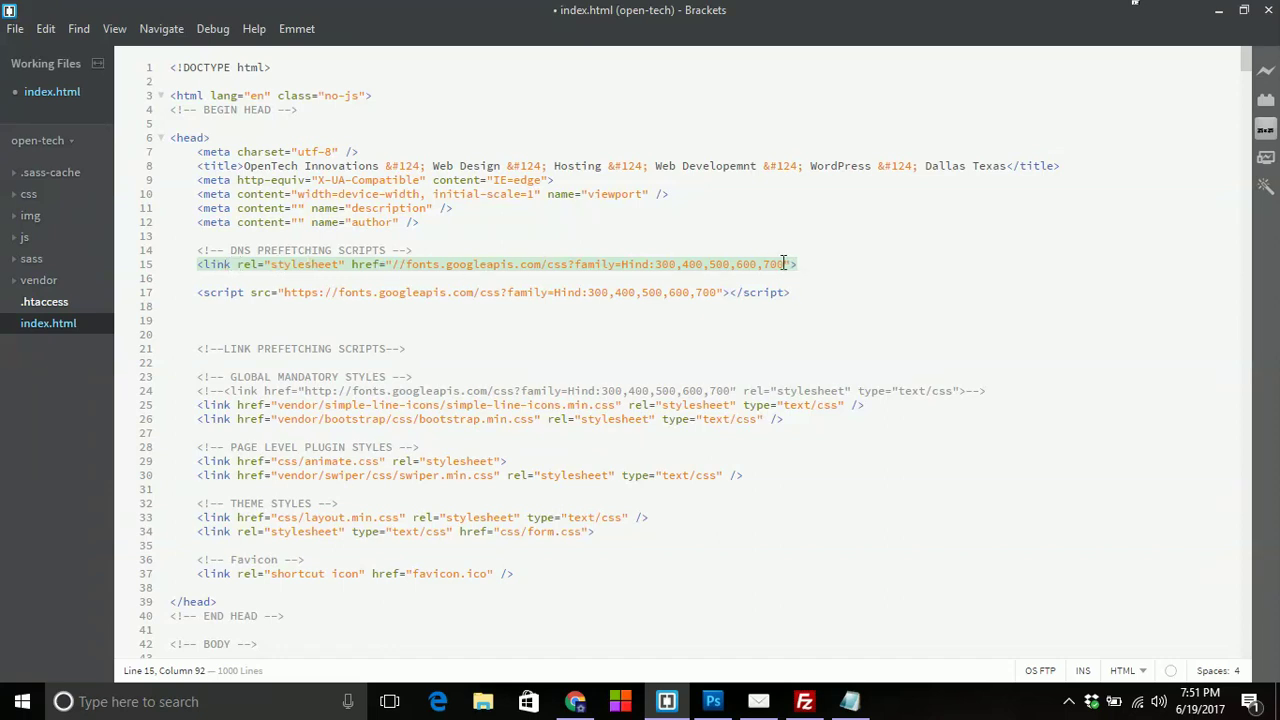
Change the new link's rel to dns-fetch and save index.html
{"action": "double_click", "coordinate": [316, 266]}
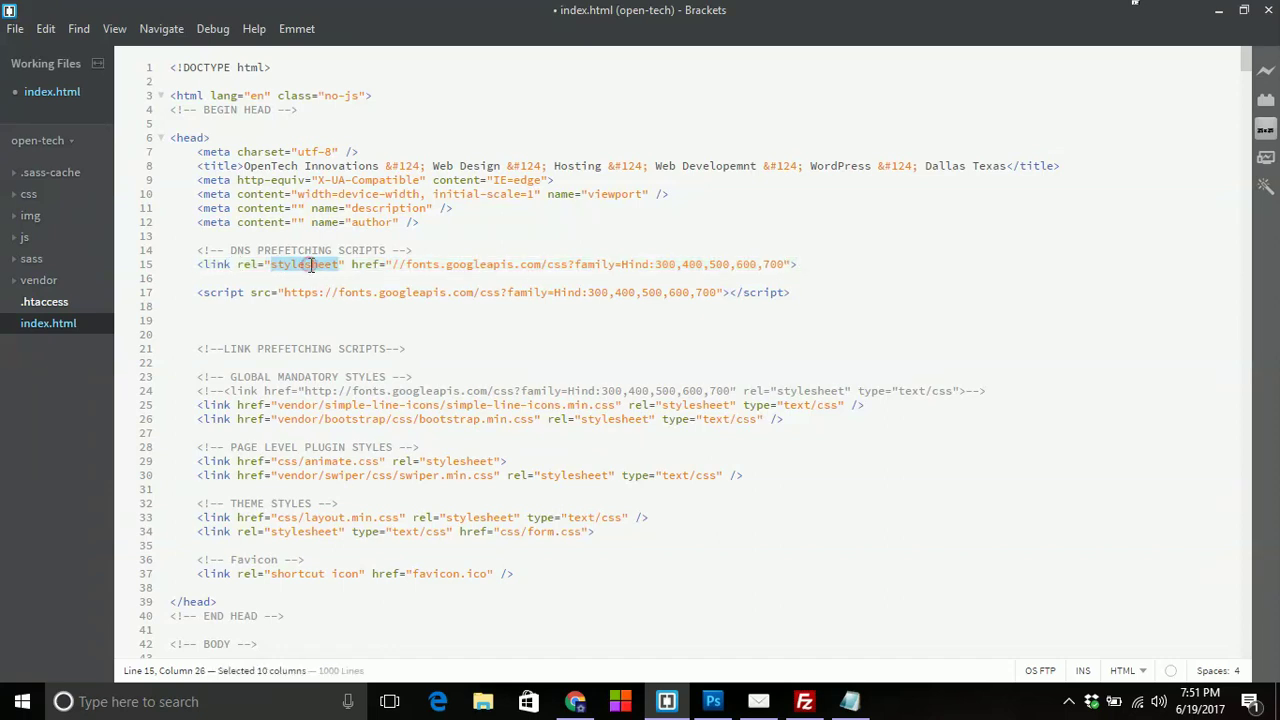
{"action": "type", "text": "dns-"}
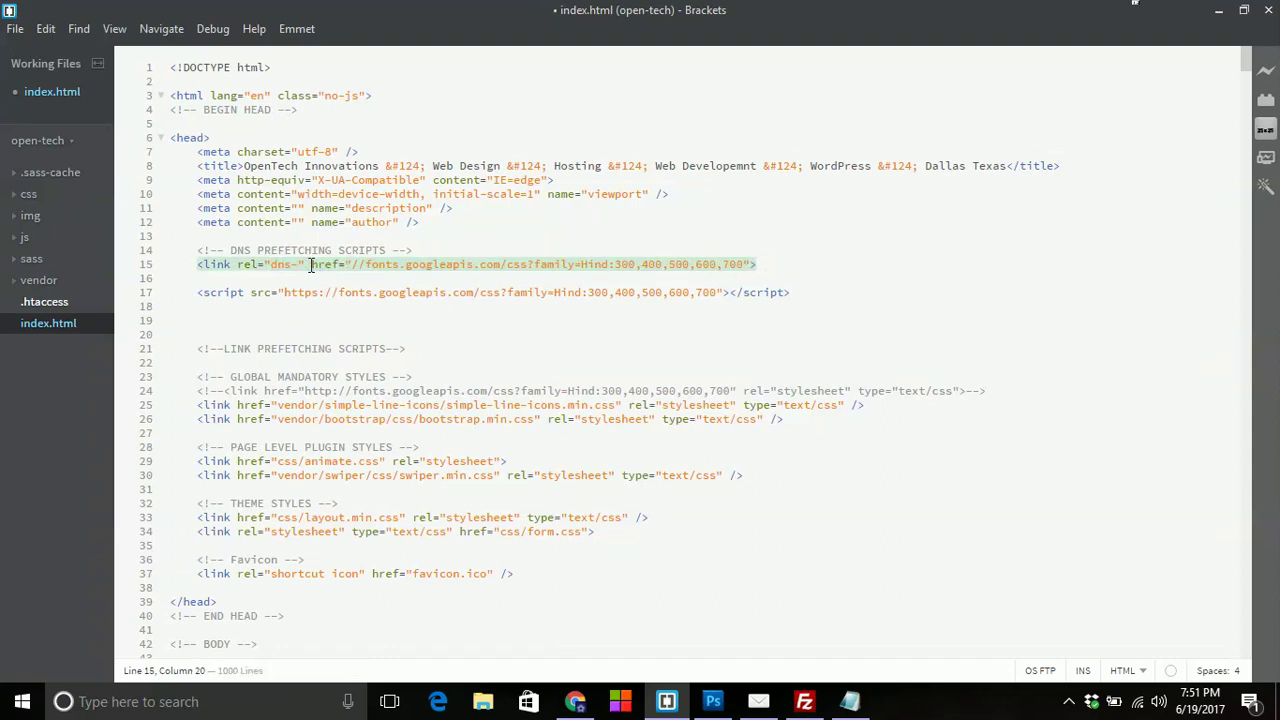
{"action": "type", "text": "fetch"}
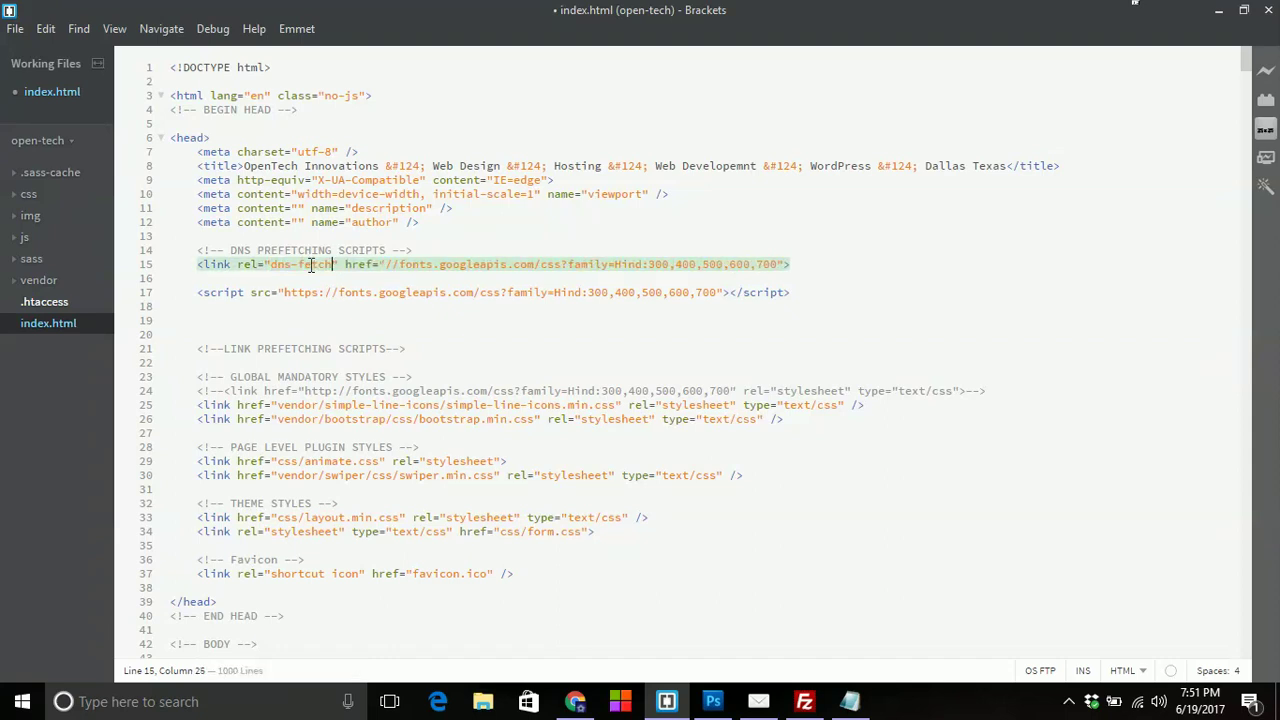
{"action": "key", "text": "ctrl+s"}
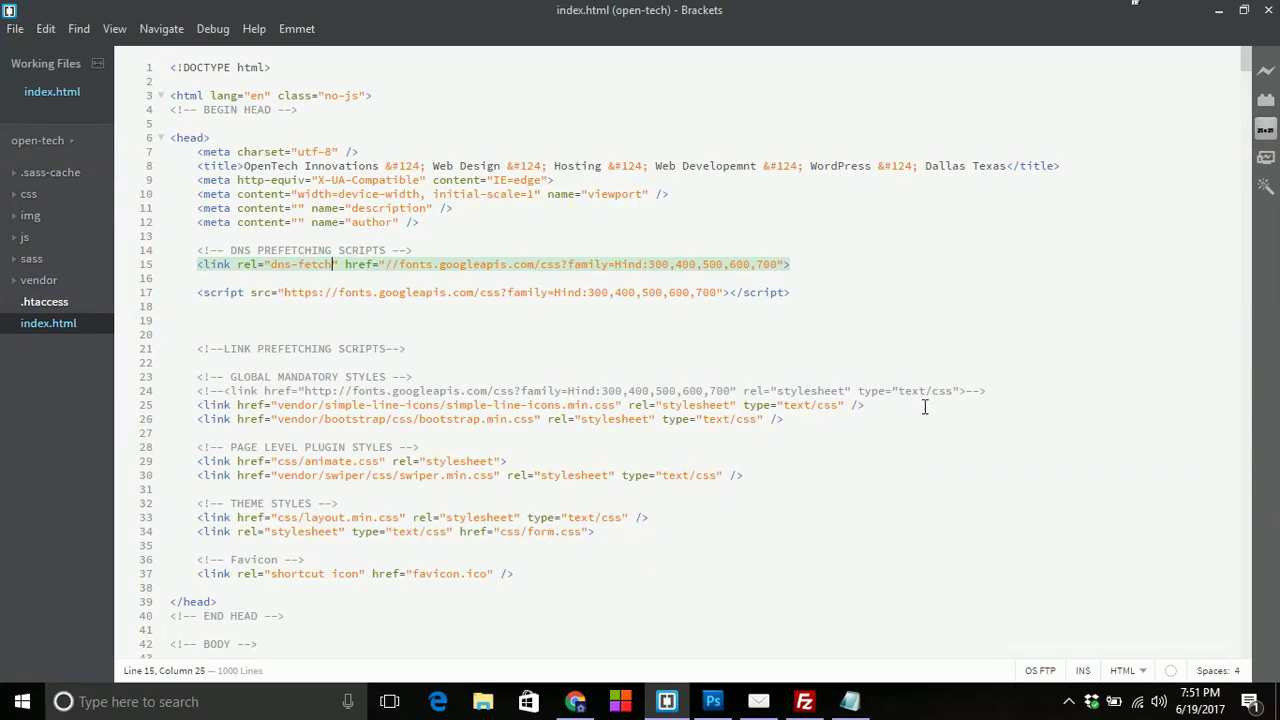
{"action": "left_click", "coordinate": [850, 701]}
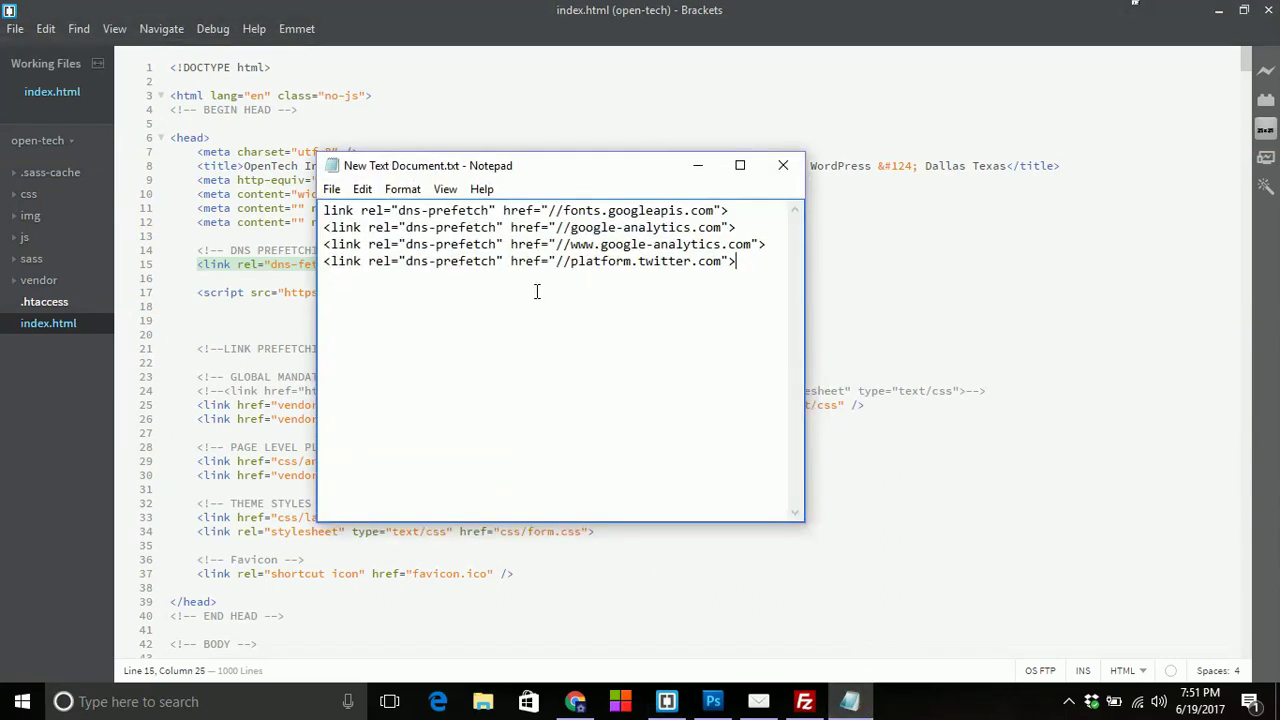
Check the dns-prefetch examples in the Notepad notes, then return to line 15's dns-fetch link in index.html
{"action": "left_click", "coordinate": [497, 261]}
{"action": "left_click", "coordinate": [273, 338]}
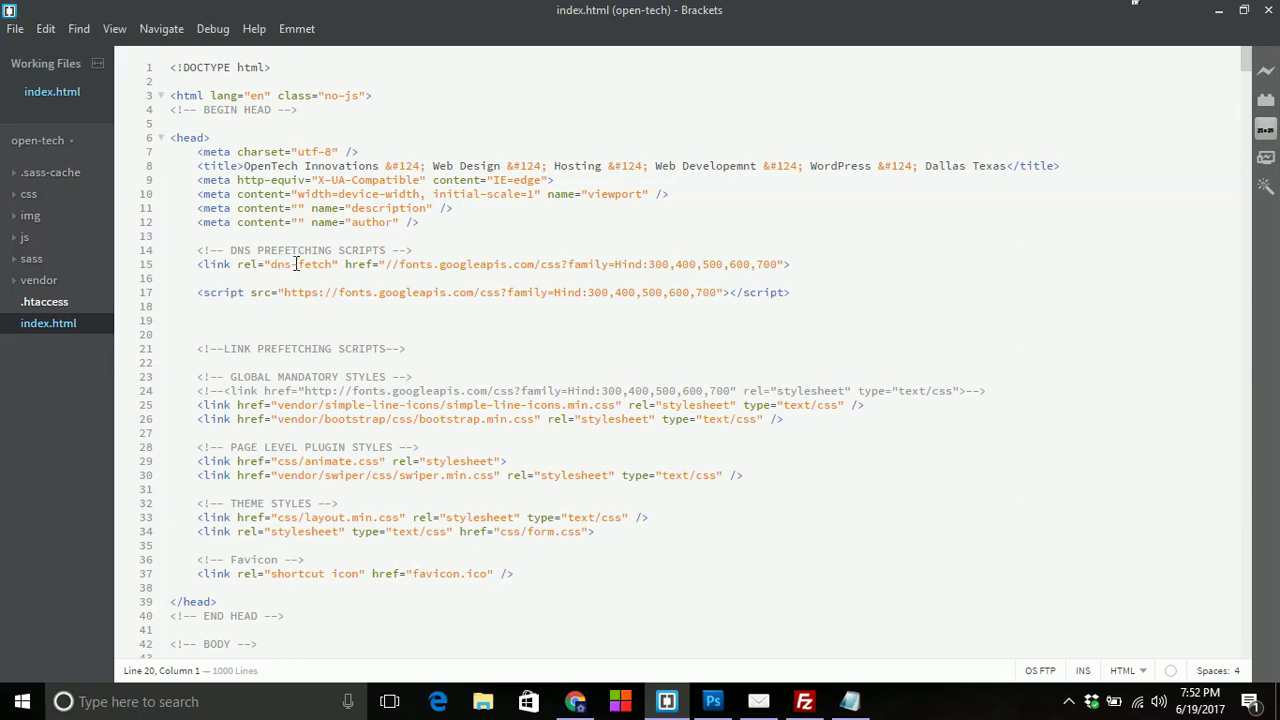
{"action": "left_click", "coordinate": [210, 264]}
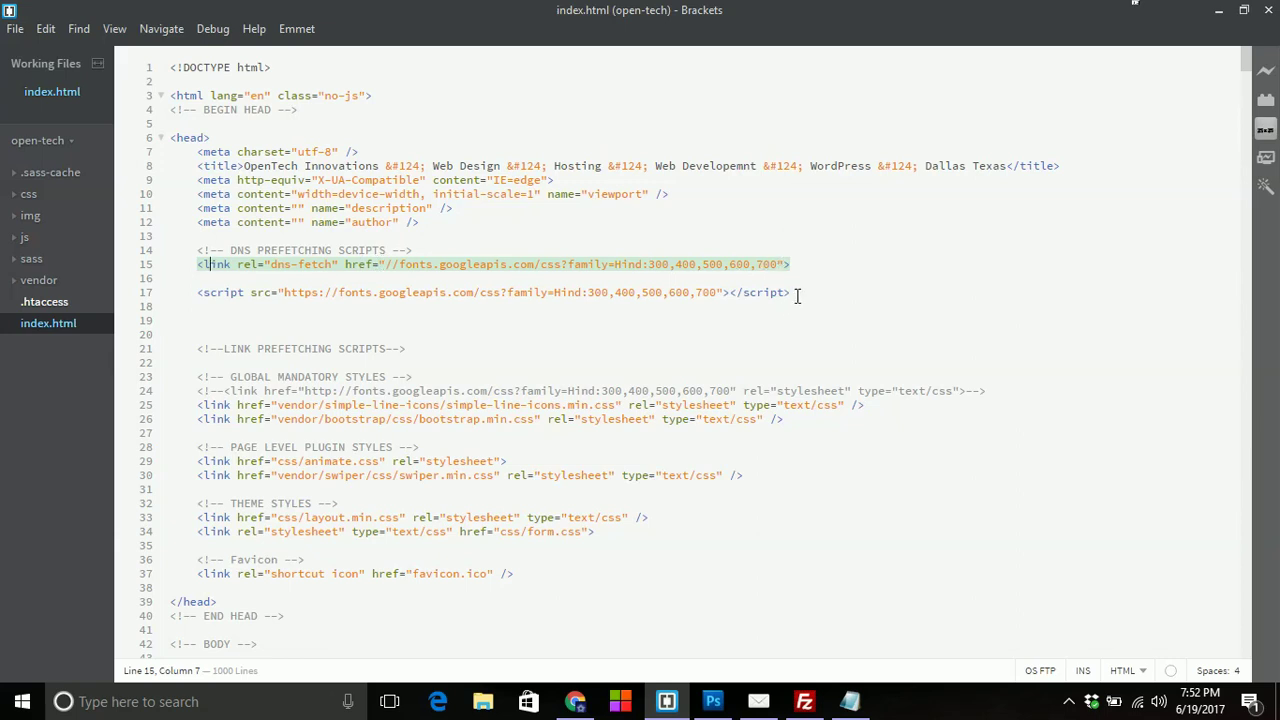
Wrap line 17's Google Fonts script tag in an HTML comment using Surround, and save index.html
{"action": "left_click_drag", "start_coordinate": [797, 295], "coordinate": [197, 292]}
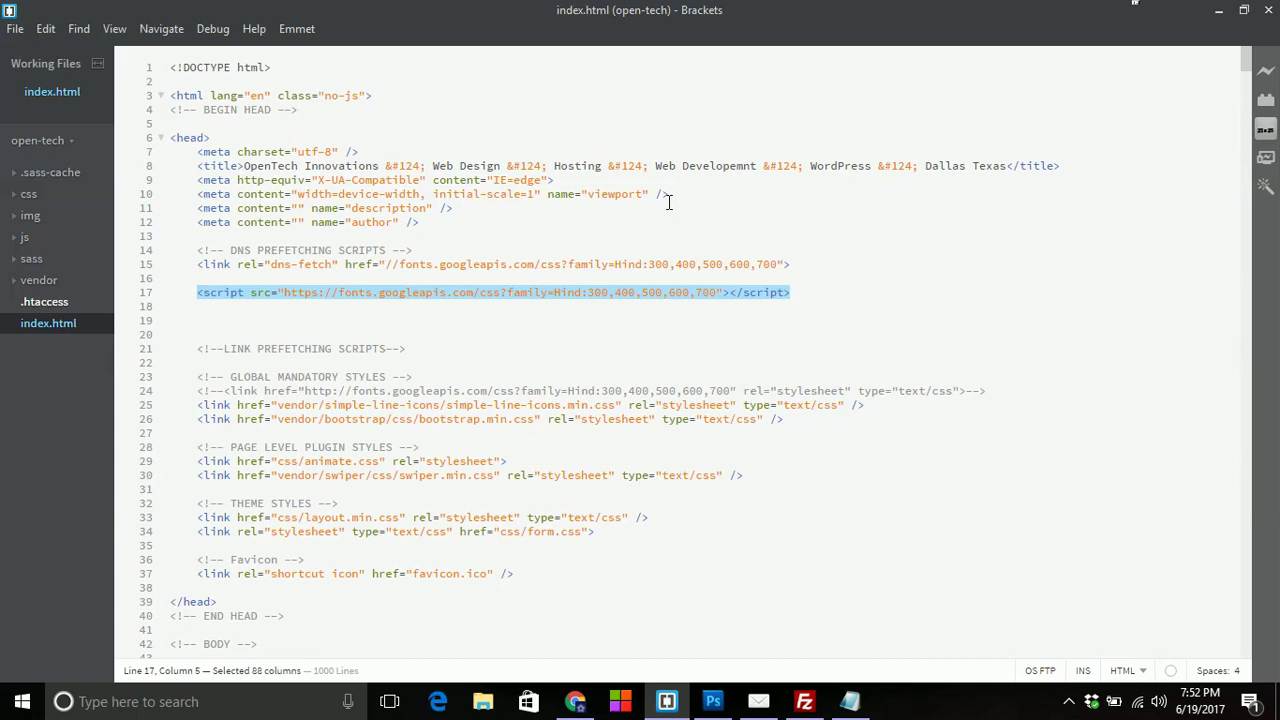
{"action": "key", "text": "ctrl+shift+a"}
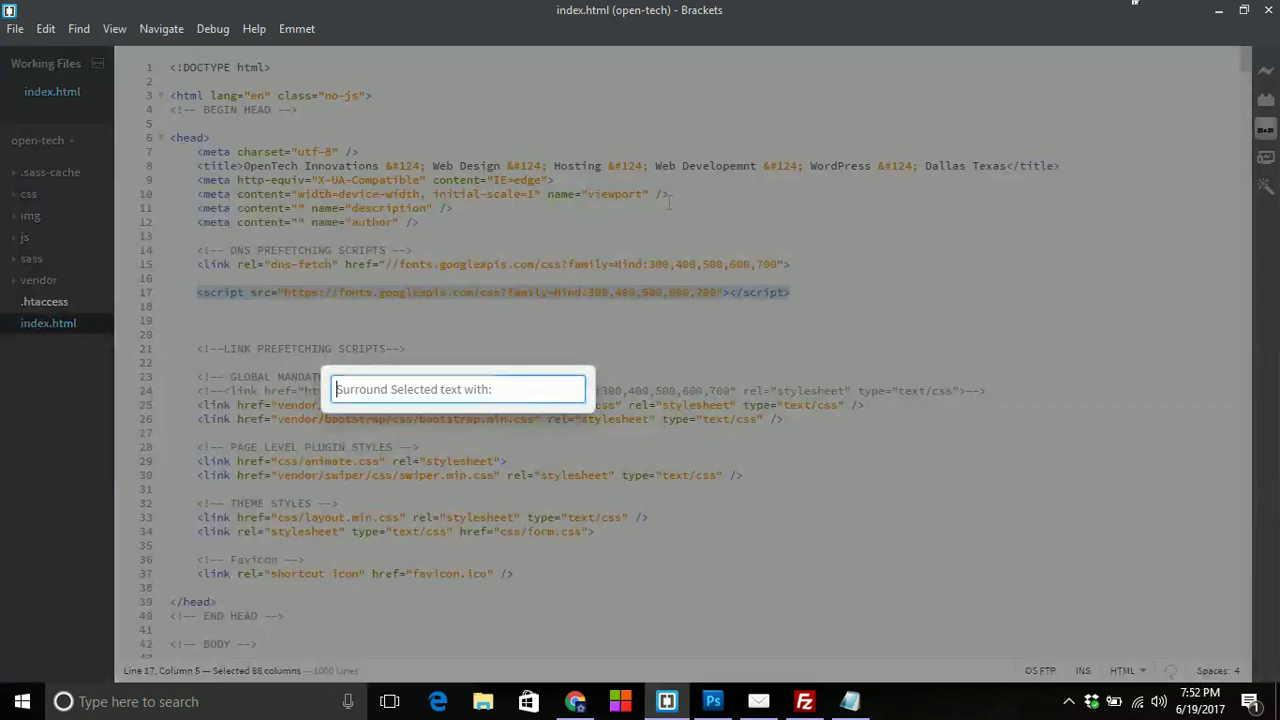
{"action": "type", "text": "<"}
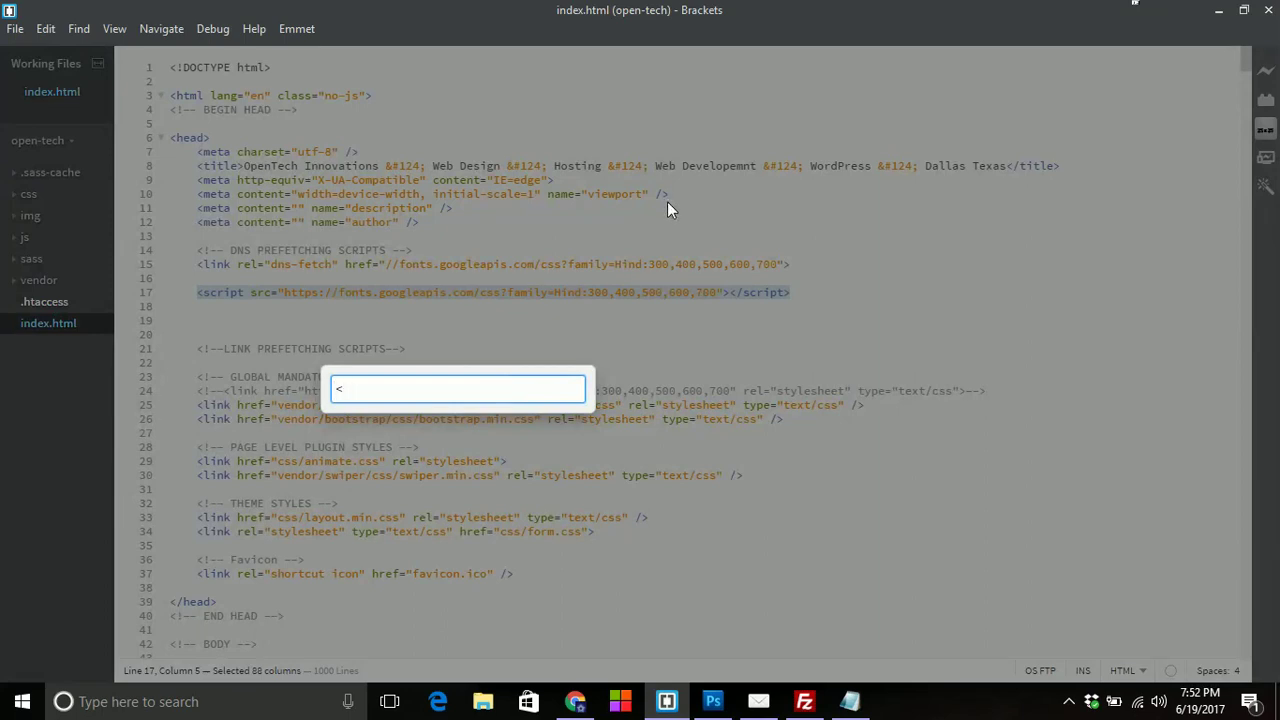
{"action": "type", "text": "!--"}
{"action": "key", "text": "Return"}
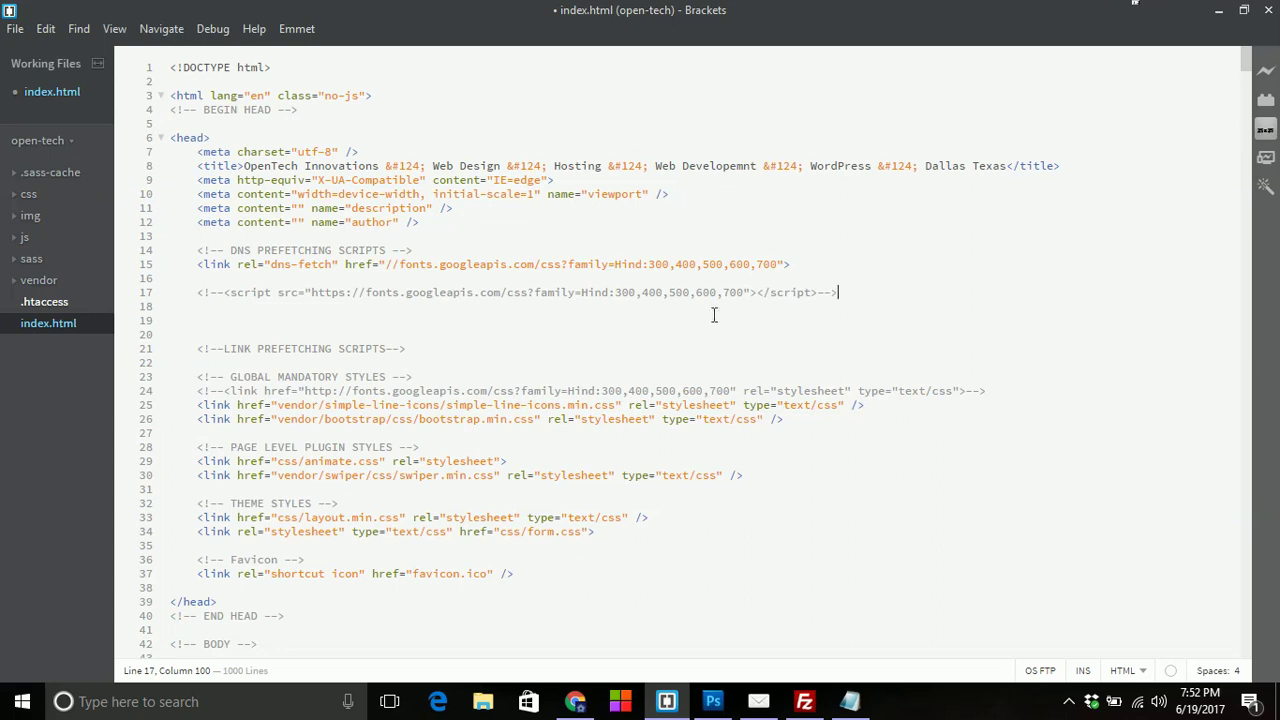
{"action": "key", "text": "ctrl+s"}
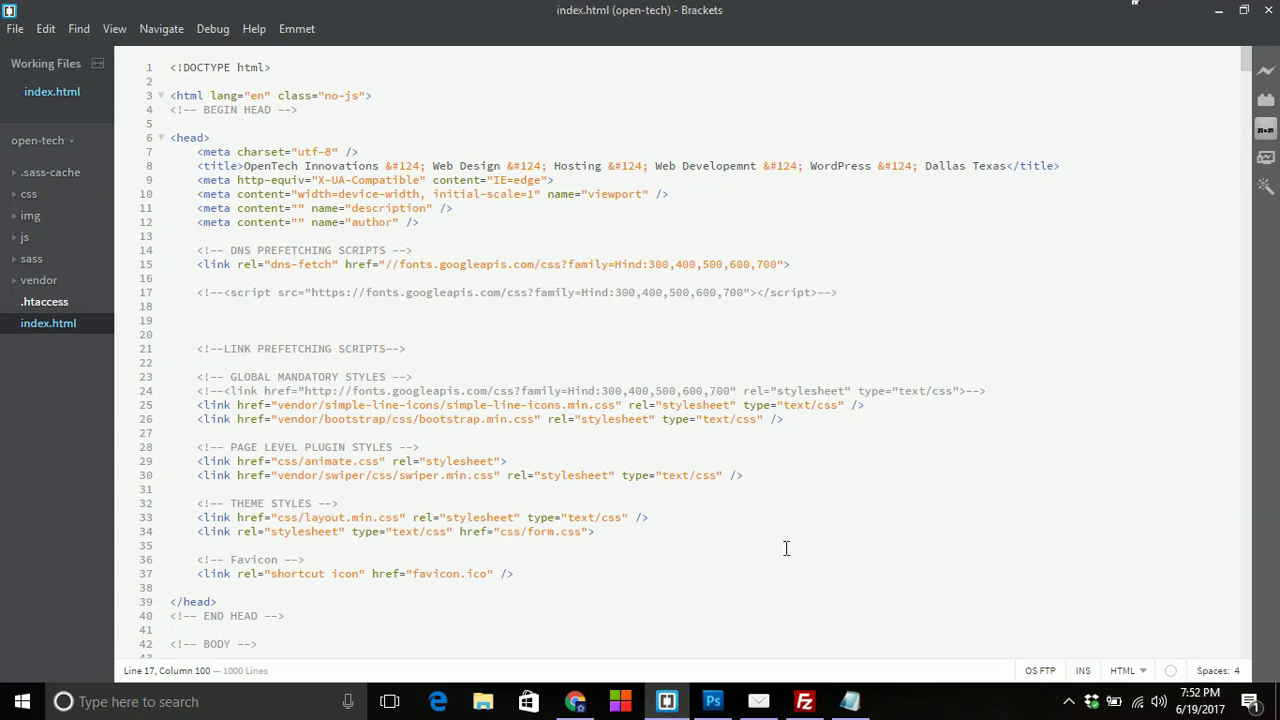
{"action": "left_click", "coordinate": [804, 701]}
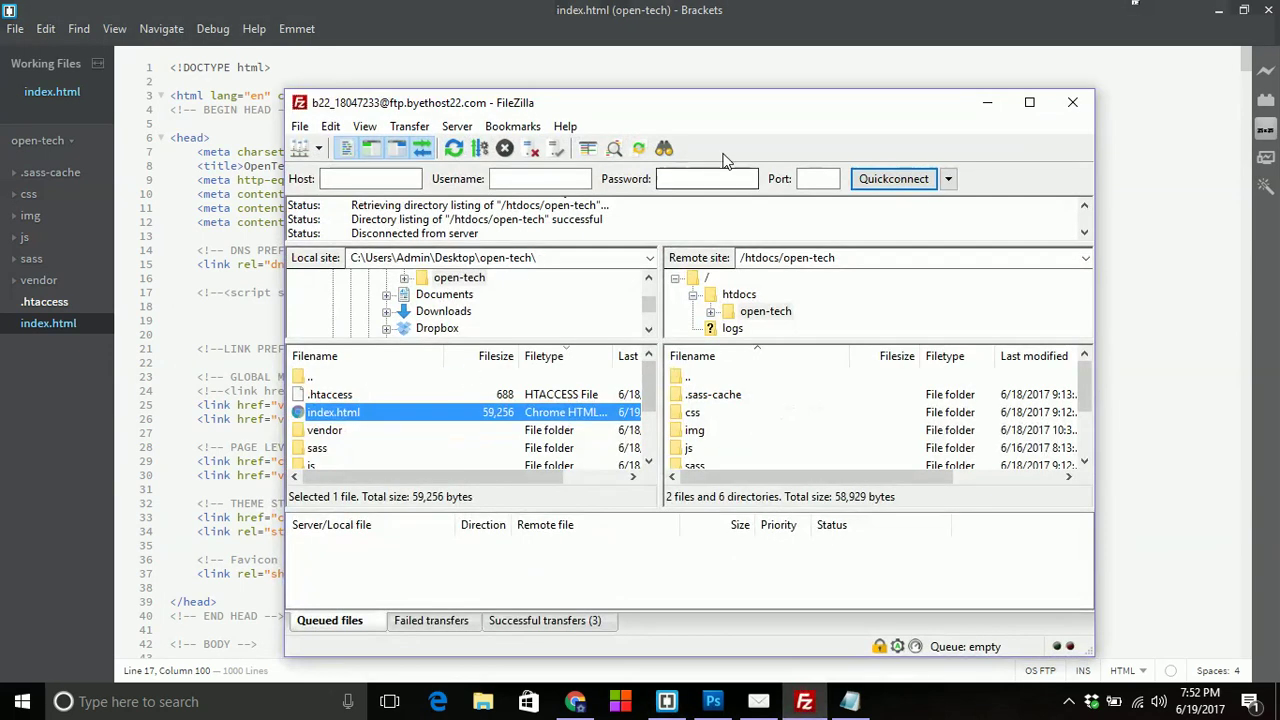
Upload the local index.html to the server's /htdocs/open-tech folder
{"action": "right_click", "coordinate": [330, 413]}
{"action": "left_click", "coordinate": [366, 428]}
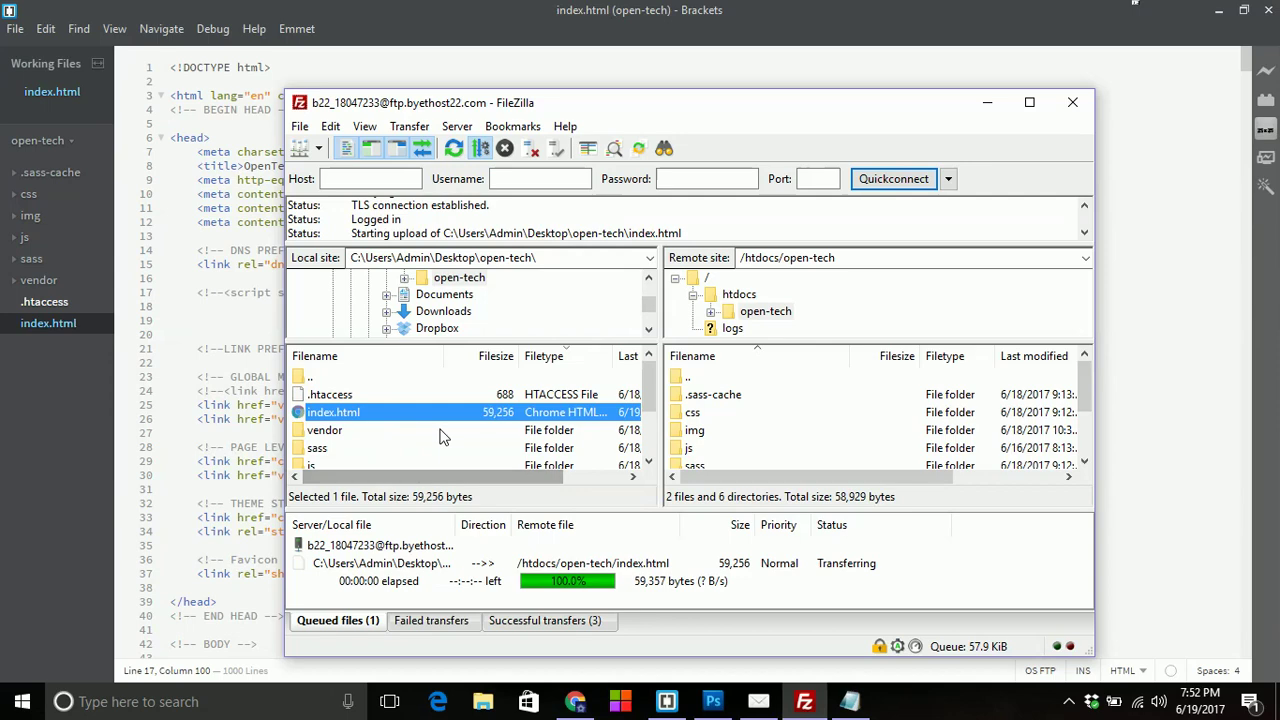
{"action": "left_click", "coordinate": [590, 701]}
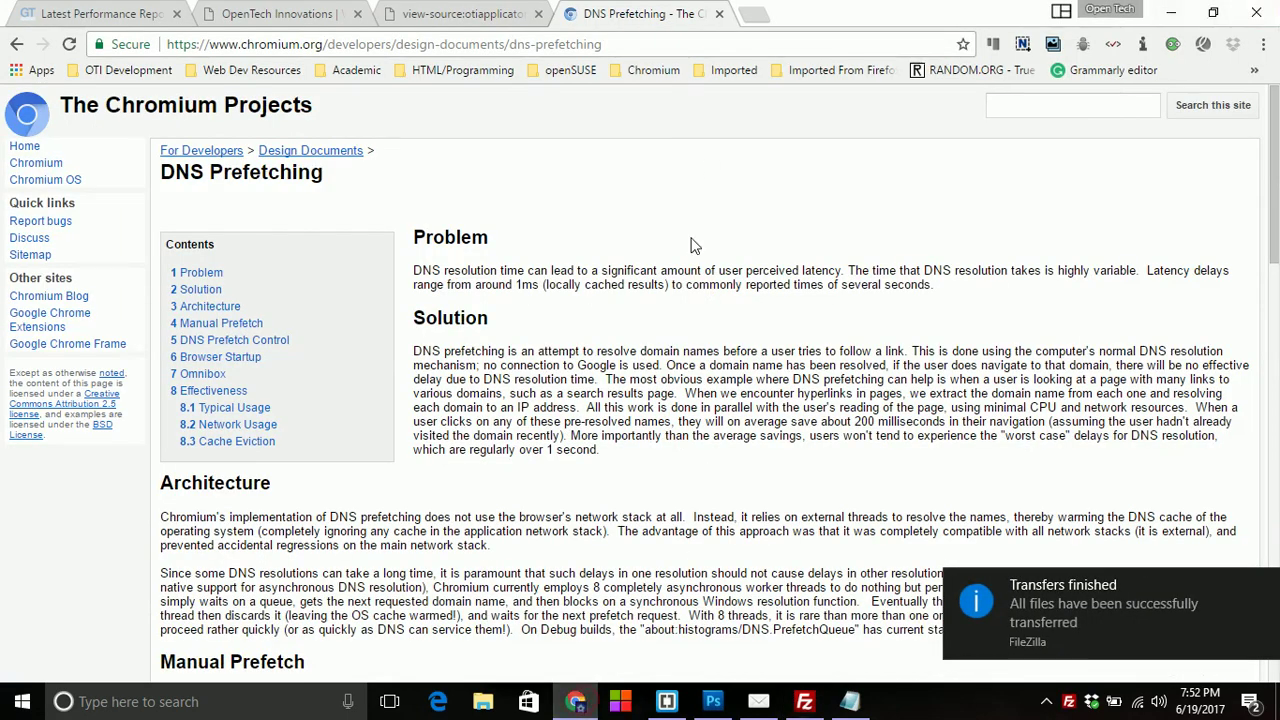
Reload the live OpenTech Innovations site and launch a GTmetrix Re-Test of it
{"action": "left_click", "coordinate": [286, 26]}
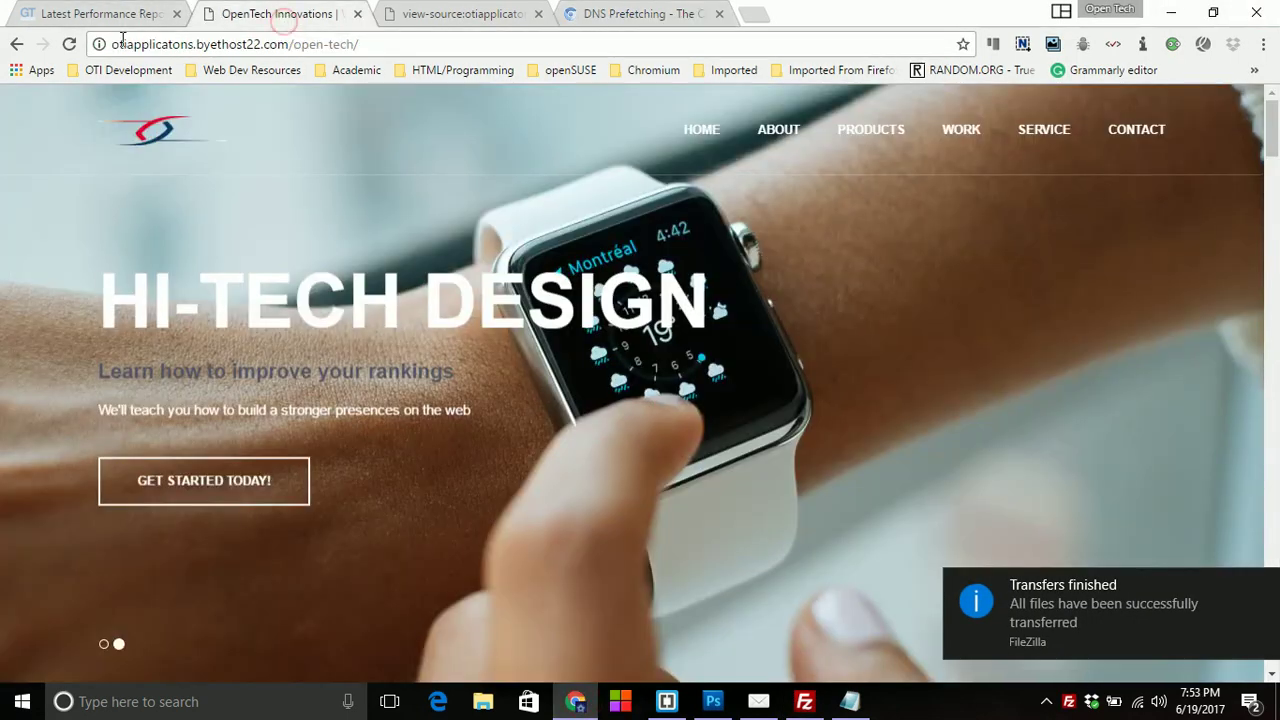
{"action": "left_click", "coordinate": [69, 44]}
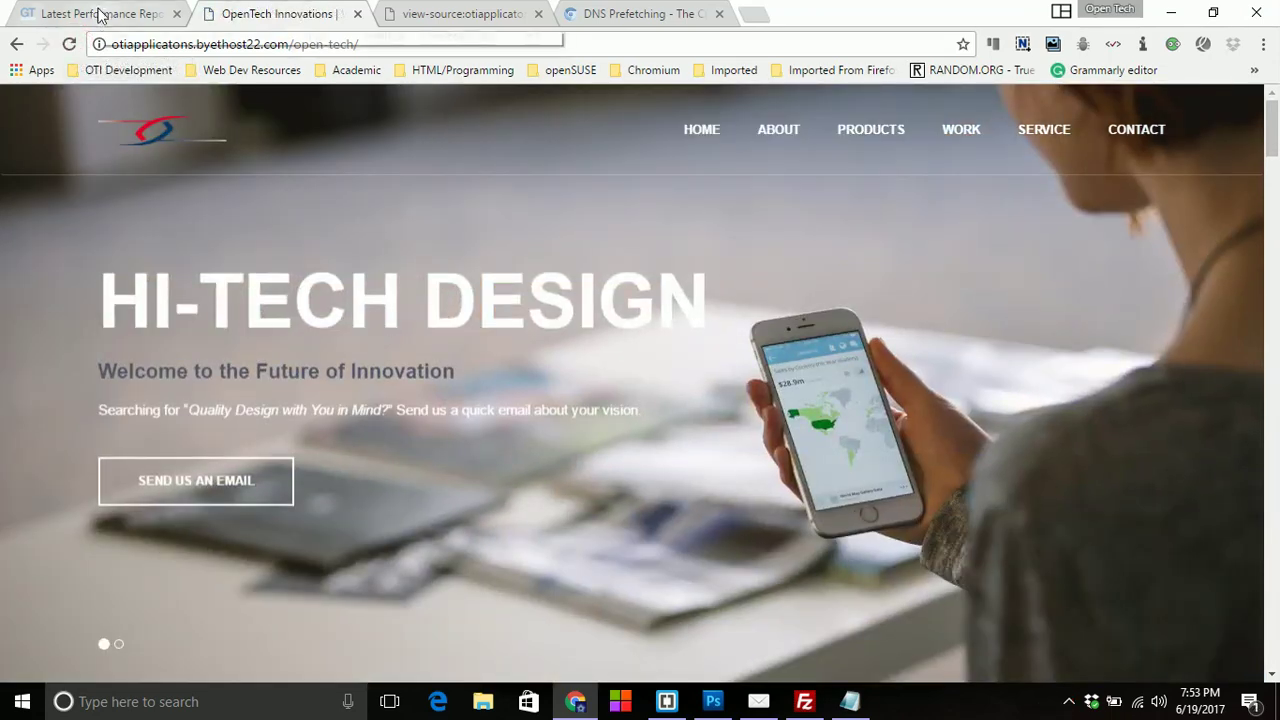
{"action": "left_click", "coordinate": [99, 12]}
{"action": "scroll", "coordinate": [877, 268], "scroll_direction": "up", "scroll_amount": 4}
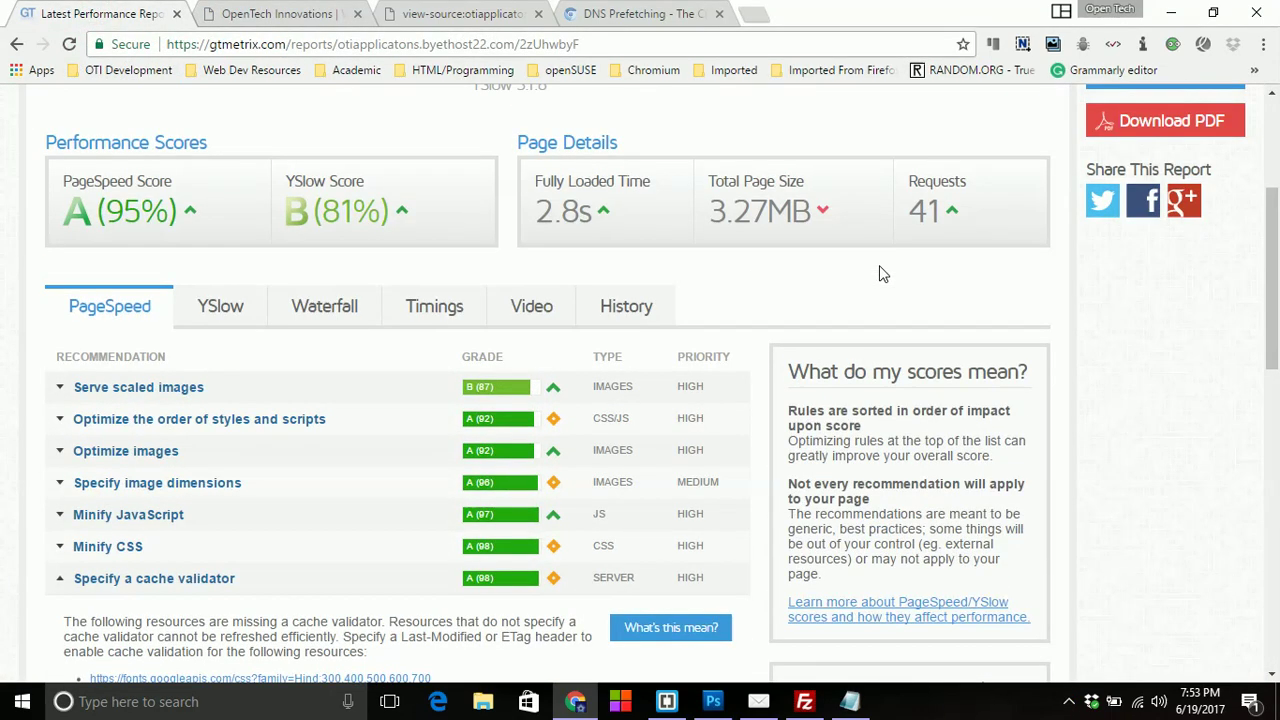
{"action": "scroll", "coordinate": [608, 394], "scroll_direction": "down", "scroll_amount": 1}
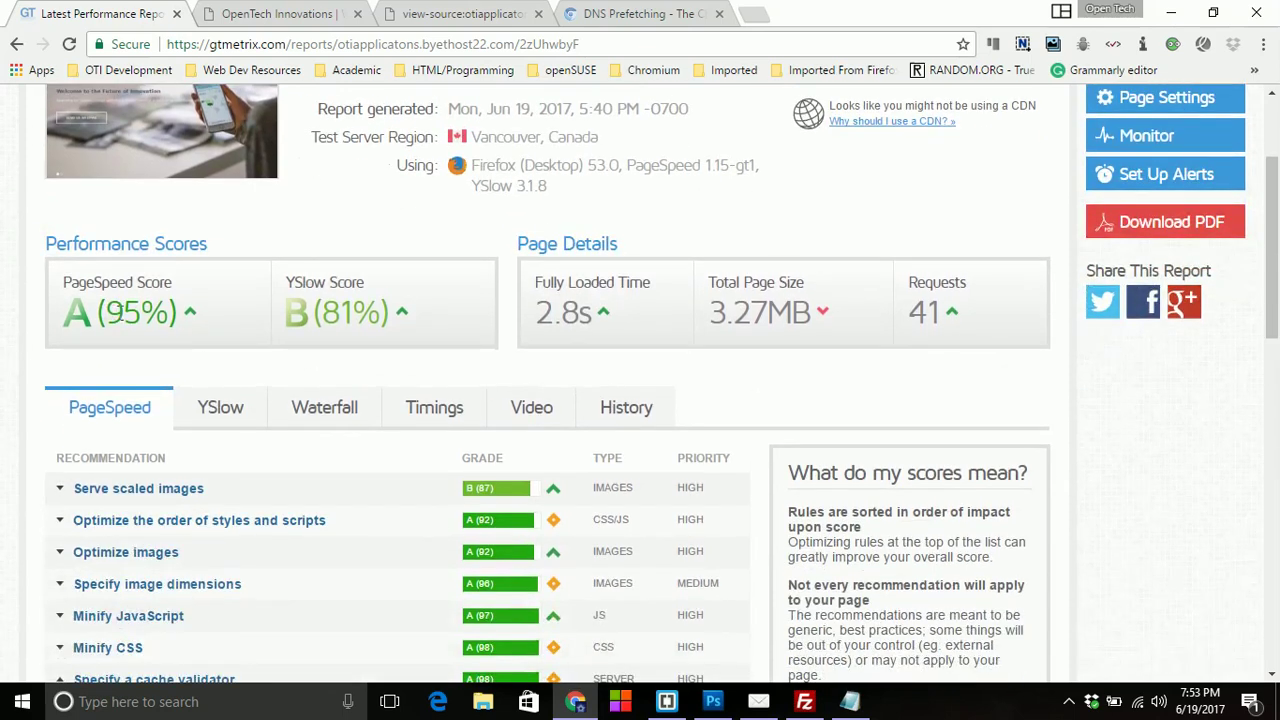
{"action": "scroll", "coordinate": [942, 314], "scroll_direction": "up", "scroll_amount": 2}
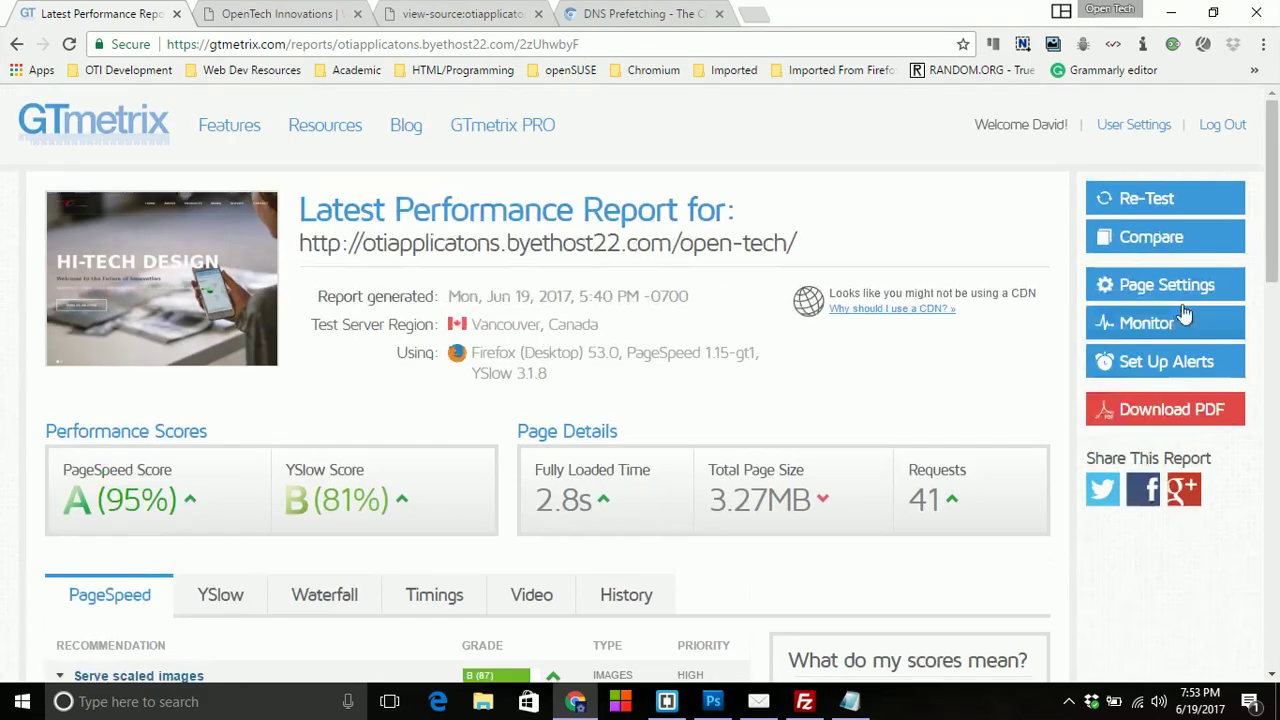
{"action": "left_click", "coordinate": [1141, 198]}
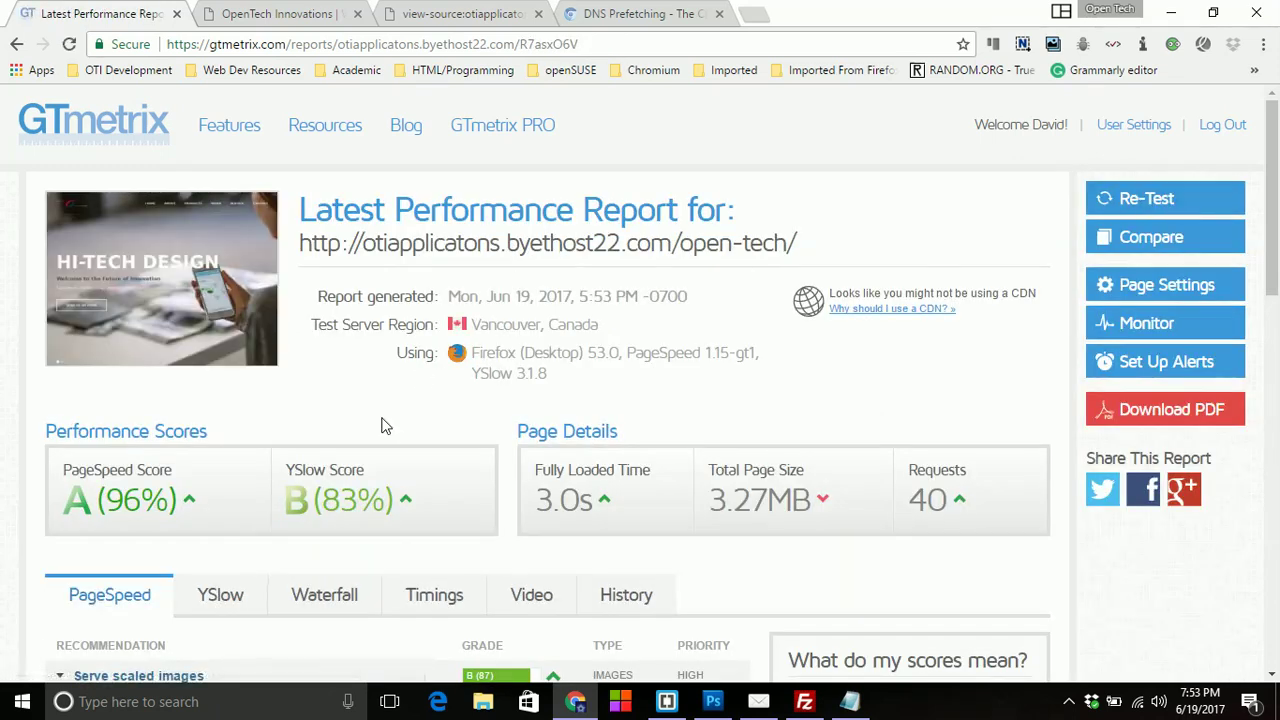
Review the retest (PageSpeed 96%, YSlow 83%) and confirm 'Specify a cache validator' now scores 100%
{"action": "scroll", "coordinate": [395, 425], "scroll_direction": "down", "scroll_amount": 1}
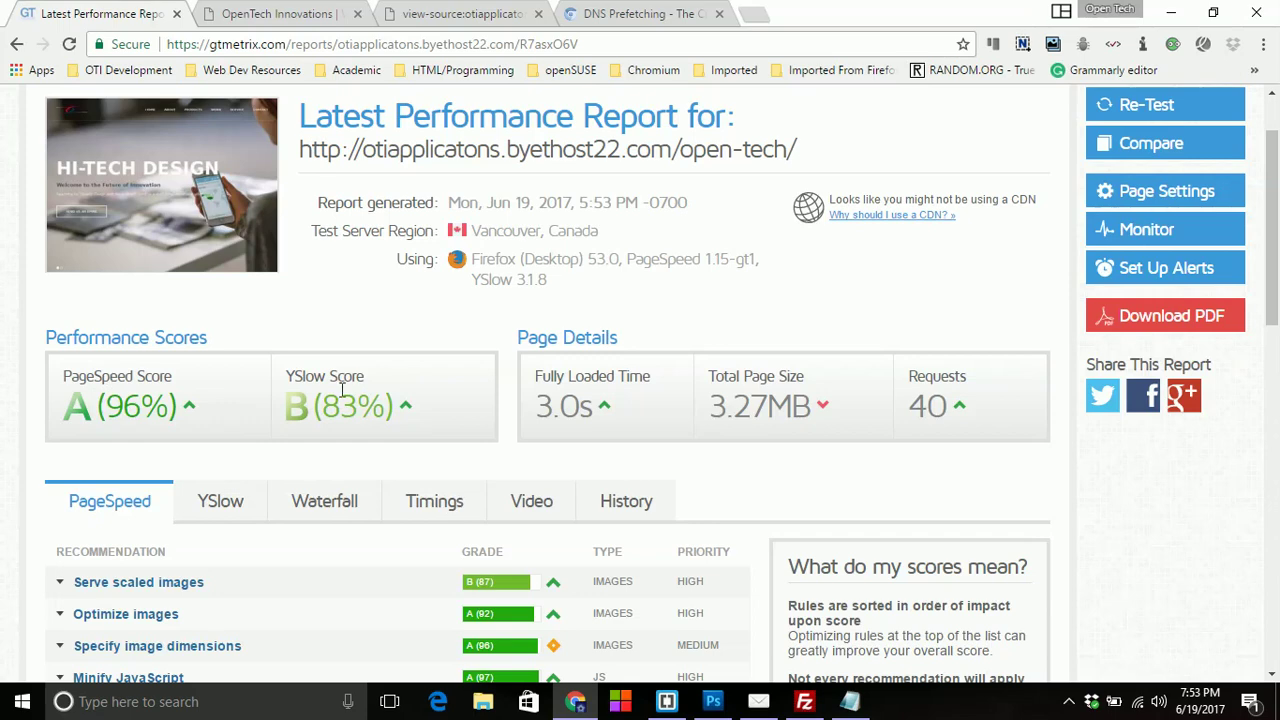
{"action": "scroll", "coordinate": [23, 443], "scroll_direction": "down", "scroll_amount": 3}
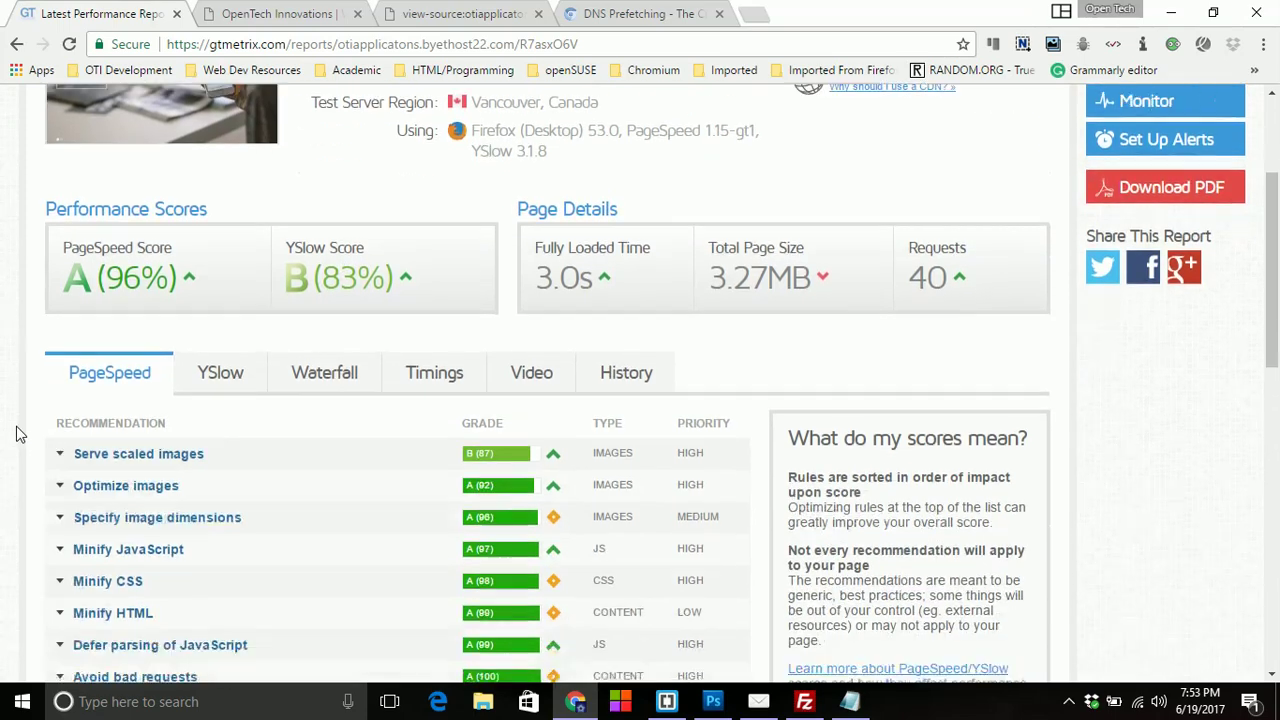
{"action": "scroll", "coordinate": [20, 430], "scroll_direction": "down", "scroll_amount": 3}
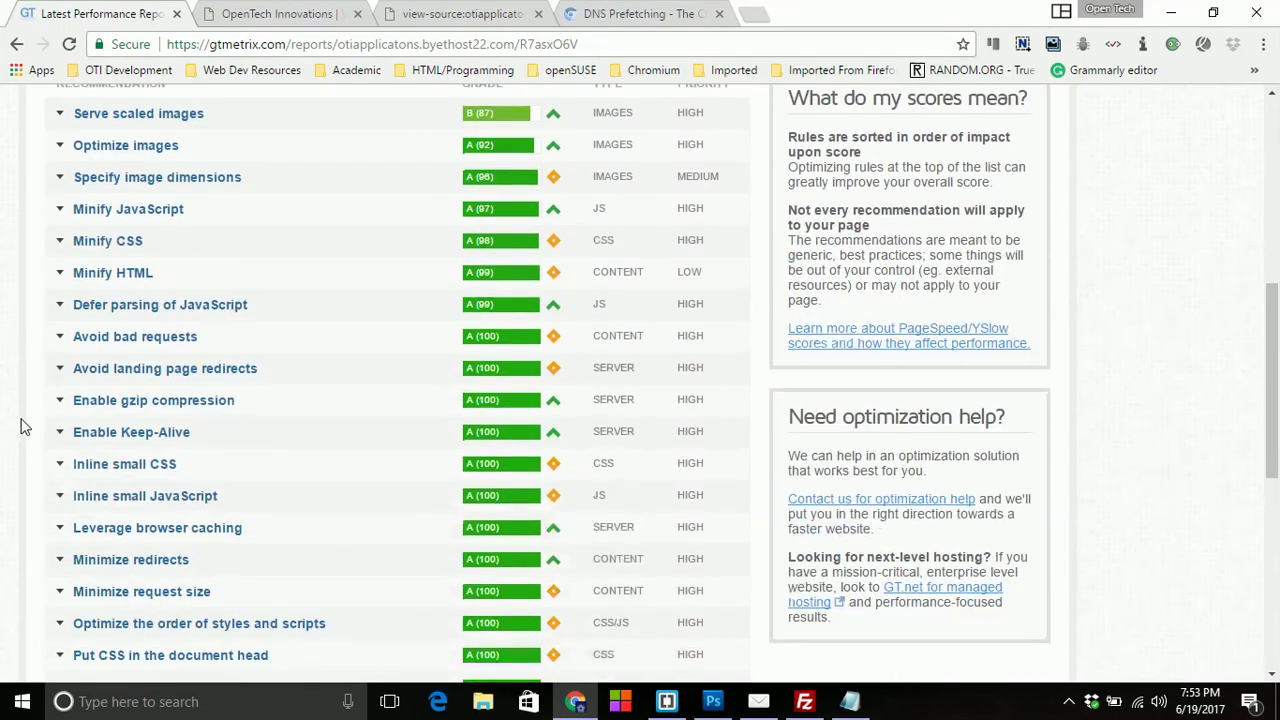
{"action": "scroll", "coordinate": [22, 425], "scroll_direction": "down", "scroll_amount": 1}
{"action": "scroll", "coordinate": [22, 425], "scroll_direction": "down", "scroll_amount": 1}
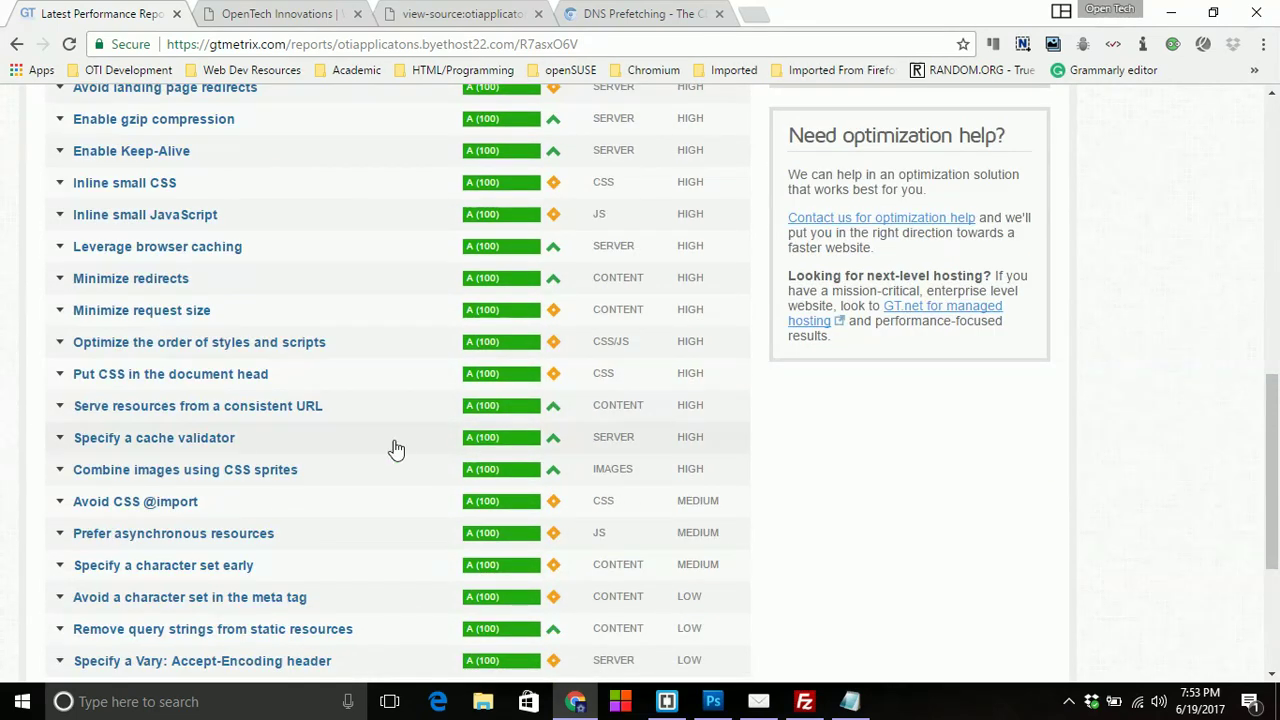
{"action": "left_click", "coordinate": [60, 437]}
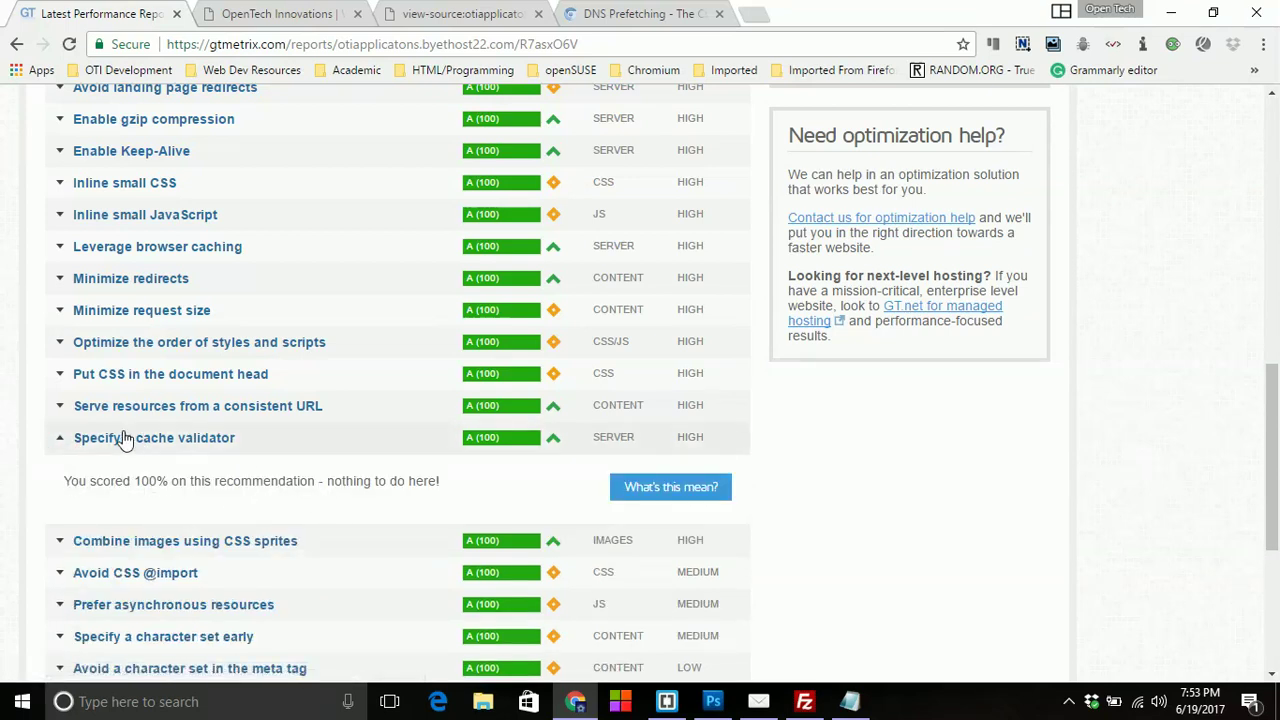
{"action": "left_click", "coordinate": [59, 439]}
{"action": "scroll", "coordinate": [60, 447], "scroll_direction": "up", "scroll_amount": 3}
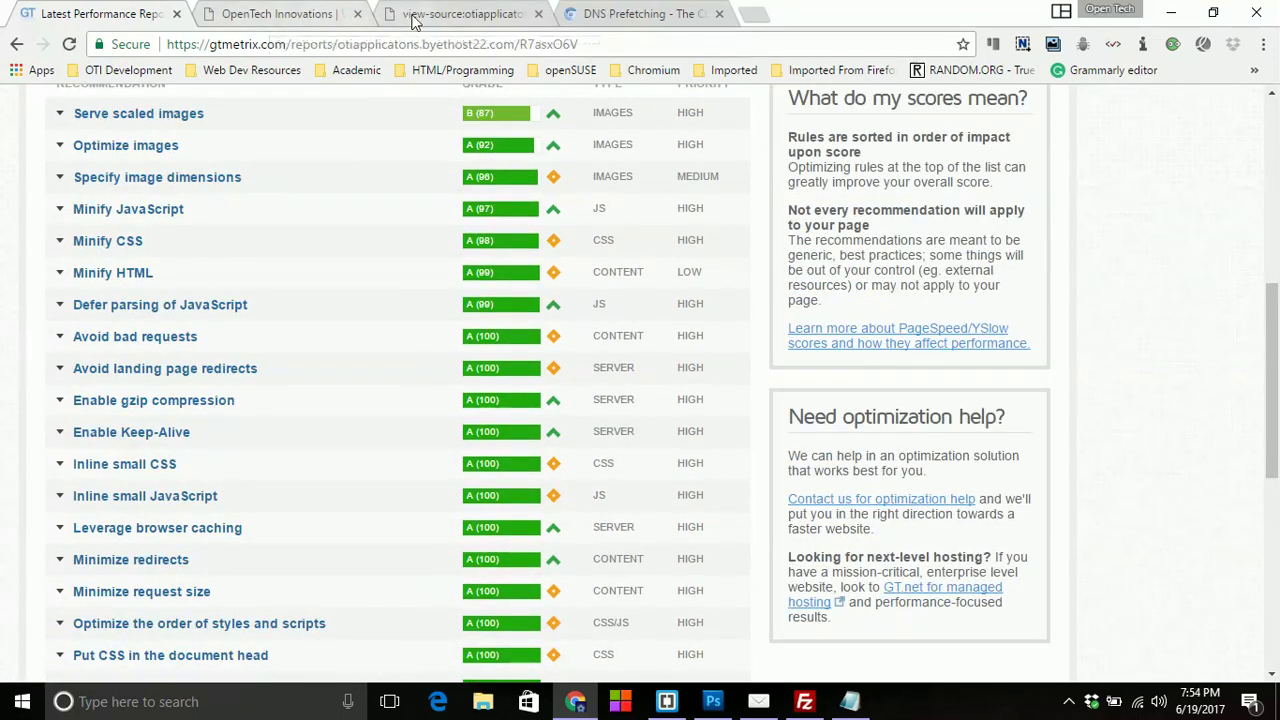
{"action": "scroll", "coordinate": [346, 380], "scroll_direction": "up", "scroll_amount": 5}
{"action": "scroll", "coordinate": [298, 432], "scroll_direction": "down", "scroll_amount": 3}
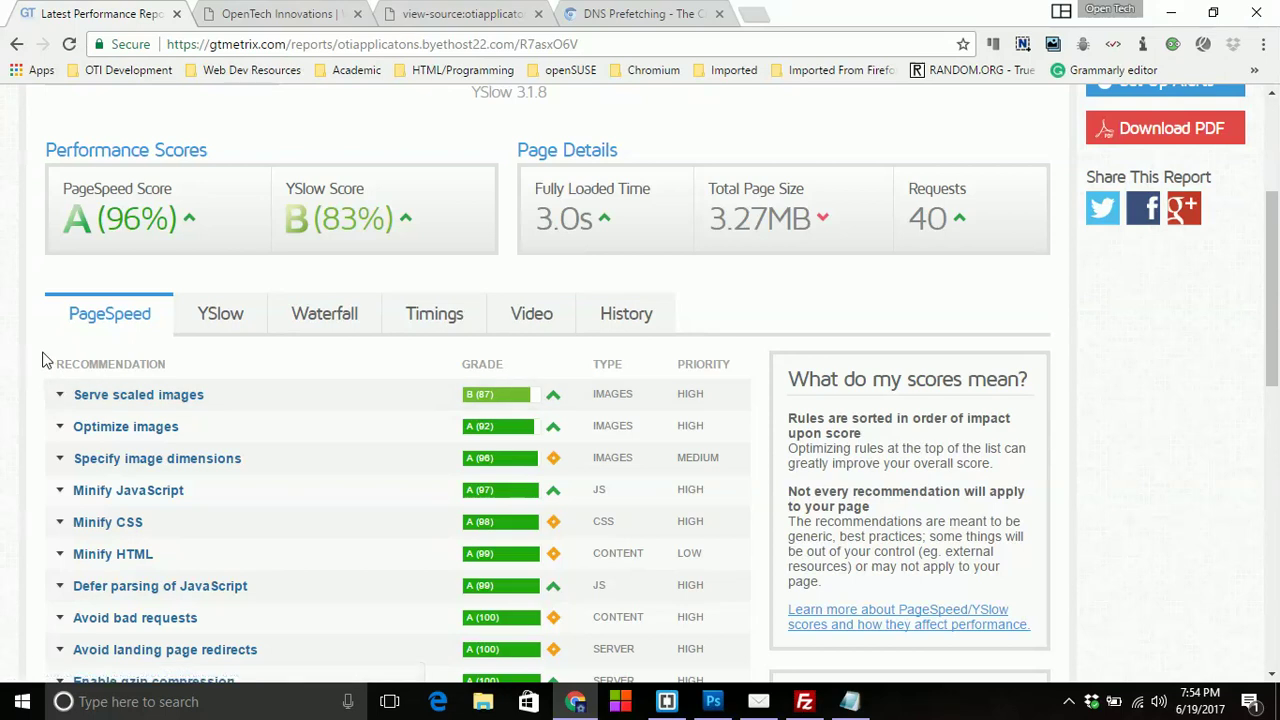
{"action": "scroll", "coordinate": [42, 358], "scroll_direction": "up", "scroll_amount": 1}
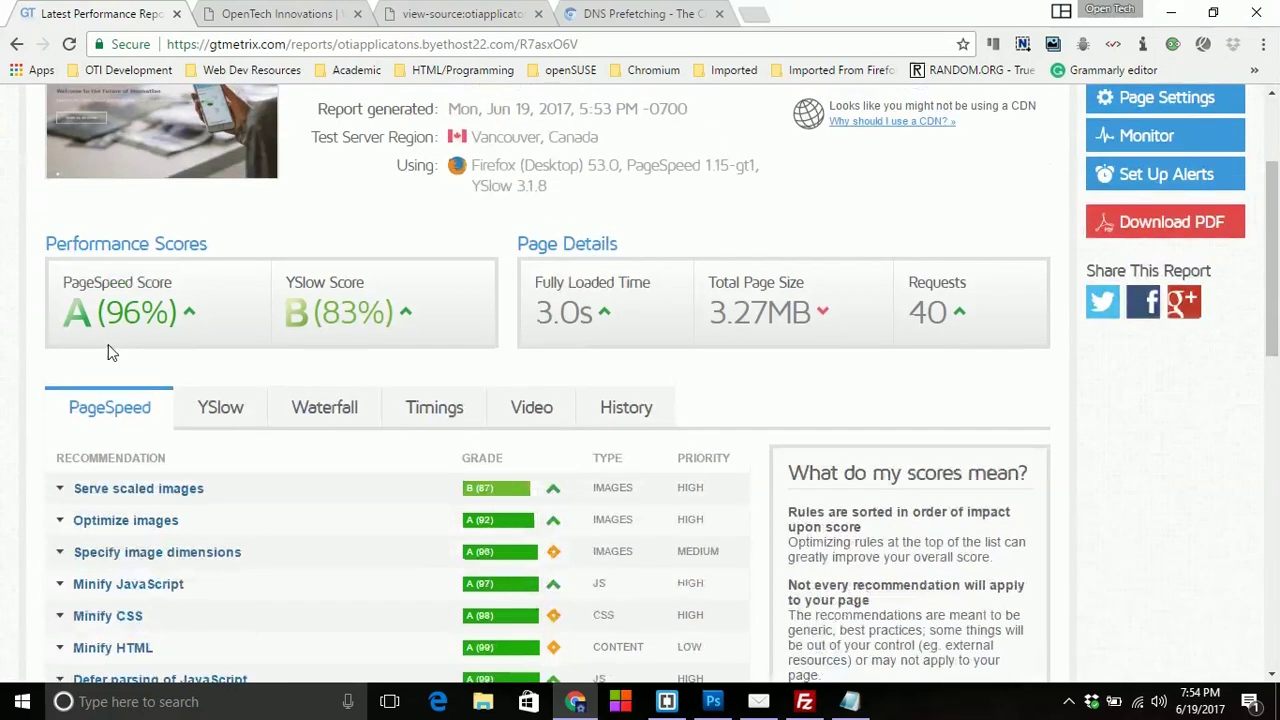
{"action": "left_click", "coordinate": [665, 702]}
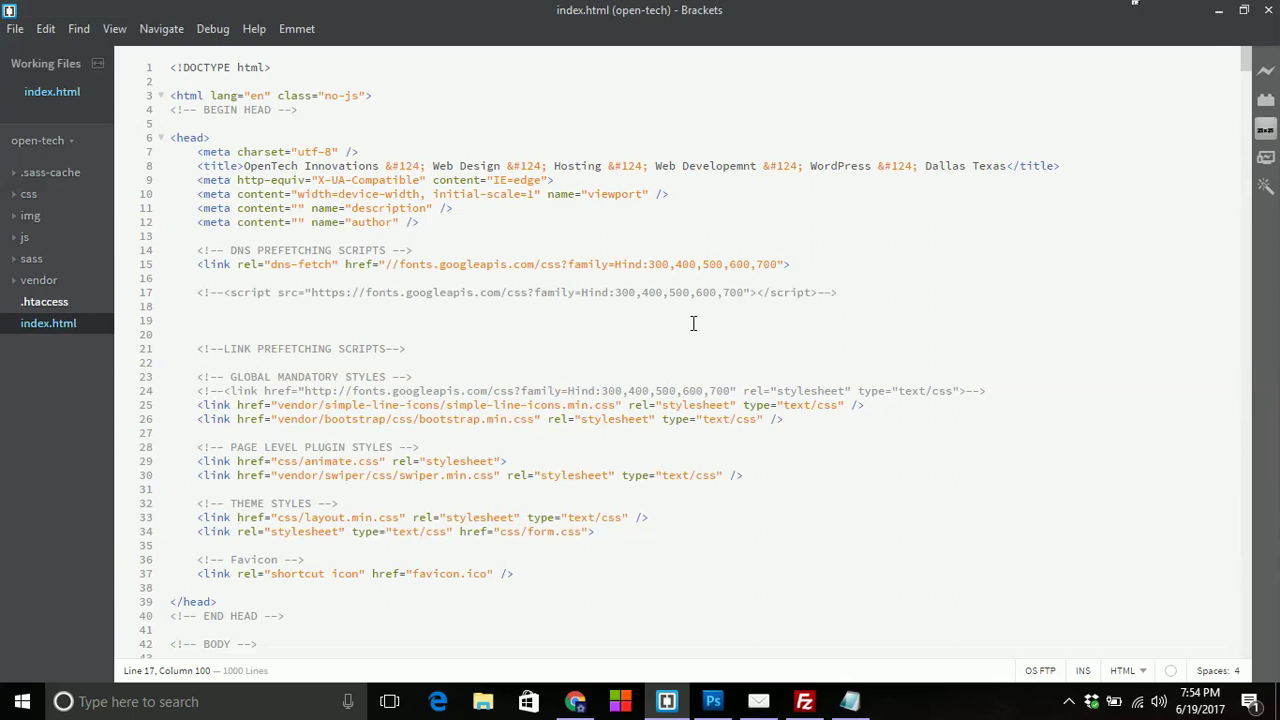
{"action": "scroll", "coordinate": [693, 323], "scroll_direction": "down", "scroll_amount": 7}
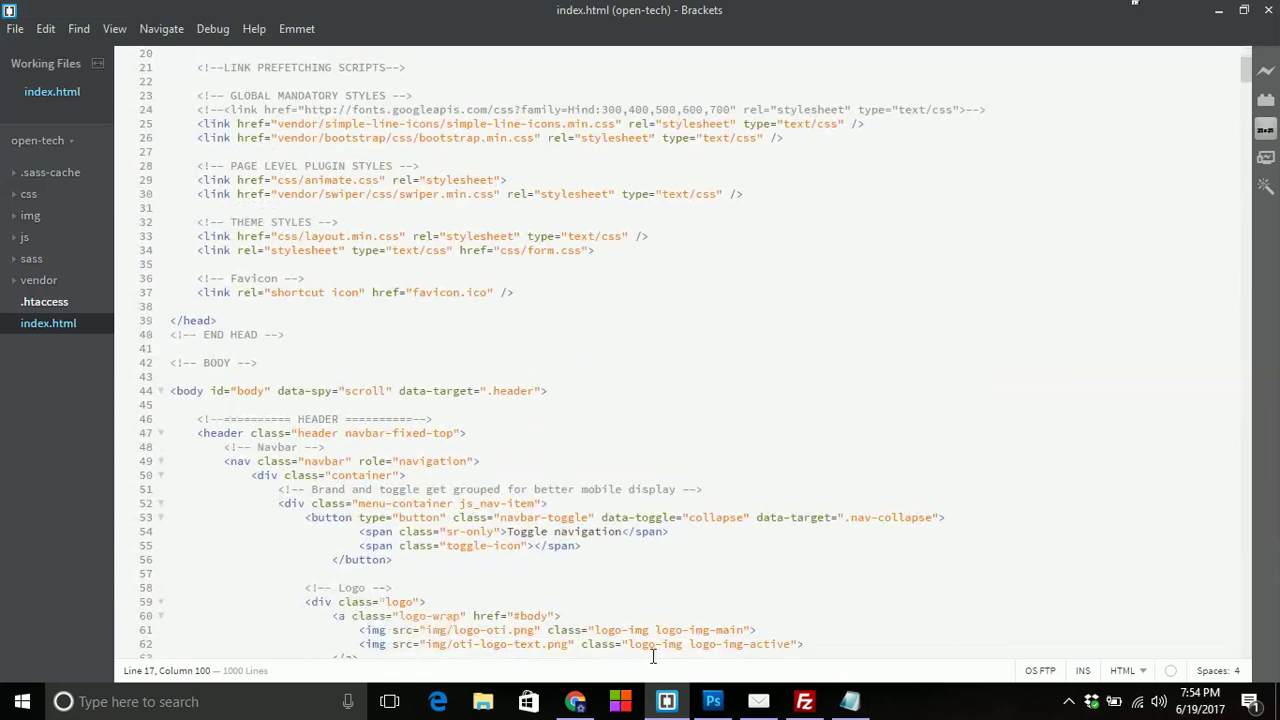
{"action": "left_click", "coordinate": [666, 701]}
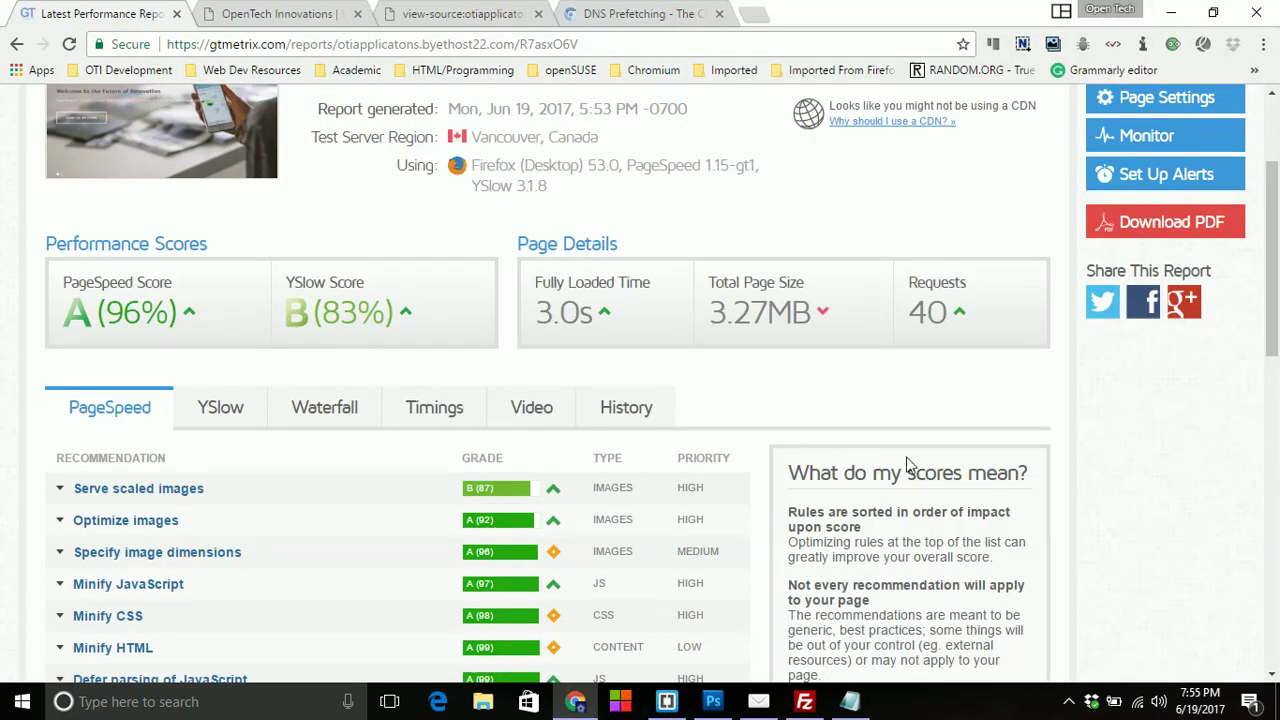
Expand the Specify a cache validator recommendation and confirm it now scores 100%
{"action": "scroll", "coordinate": [62, 390], "scroll_direction": "down", "scroll_amount": 2}
{"action": "scroll", "coordinate": [62, 390], "scroll_direction": "up", "scroll_amount": 3}
{"action": "scroll", "coordinate": [62, 390], "scroll_direction": "up", "scroll_amount": 1}
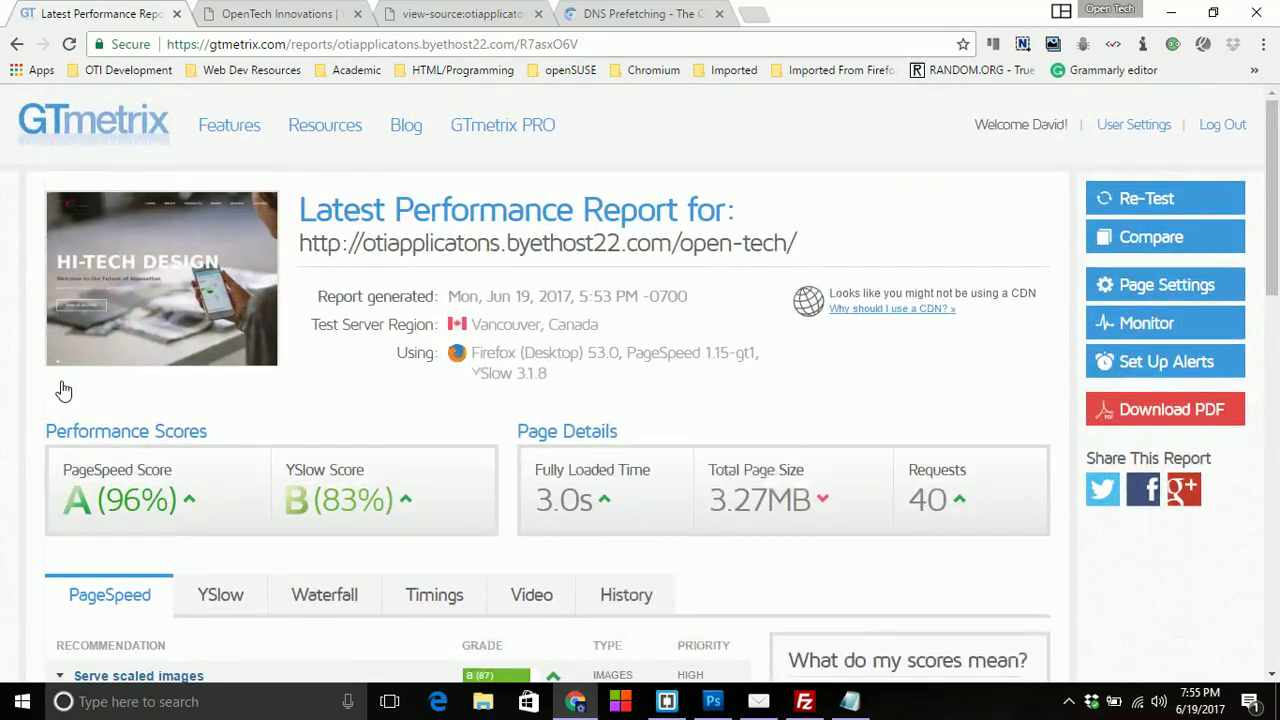
{"action": "scroll", "coordinate": [62, 390], "scroll_direction": "down", "scroll_amount": 5}
{"action": "scroll", "coordinate": [62, 390], "scroll_direction": "down", "scroll_amount": 3}
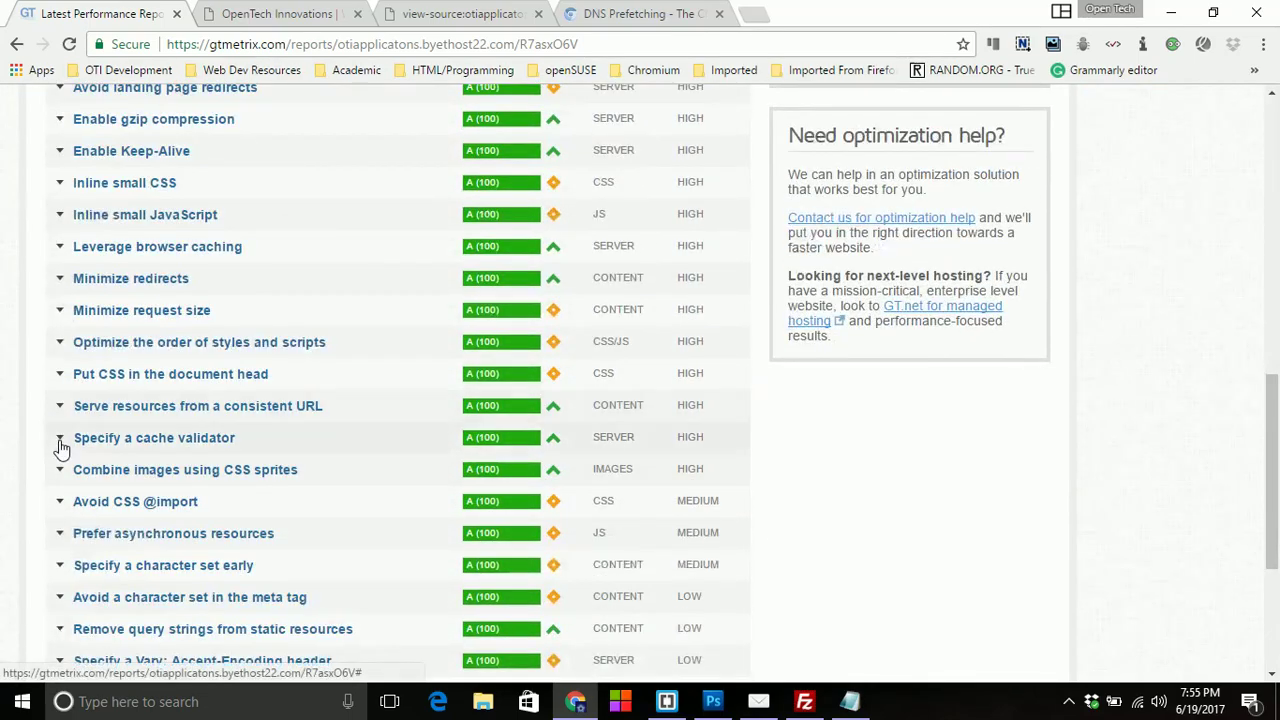
{"action": "left_click", "coordinate": [59, 437]}
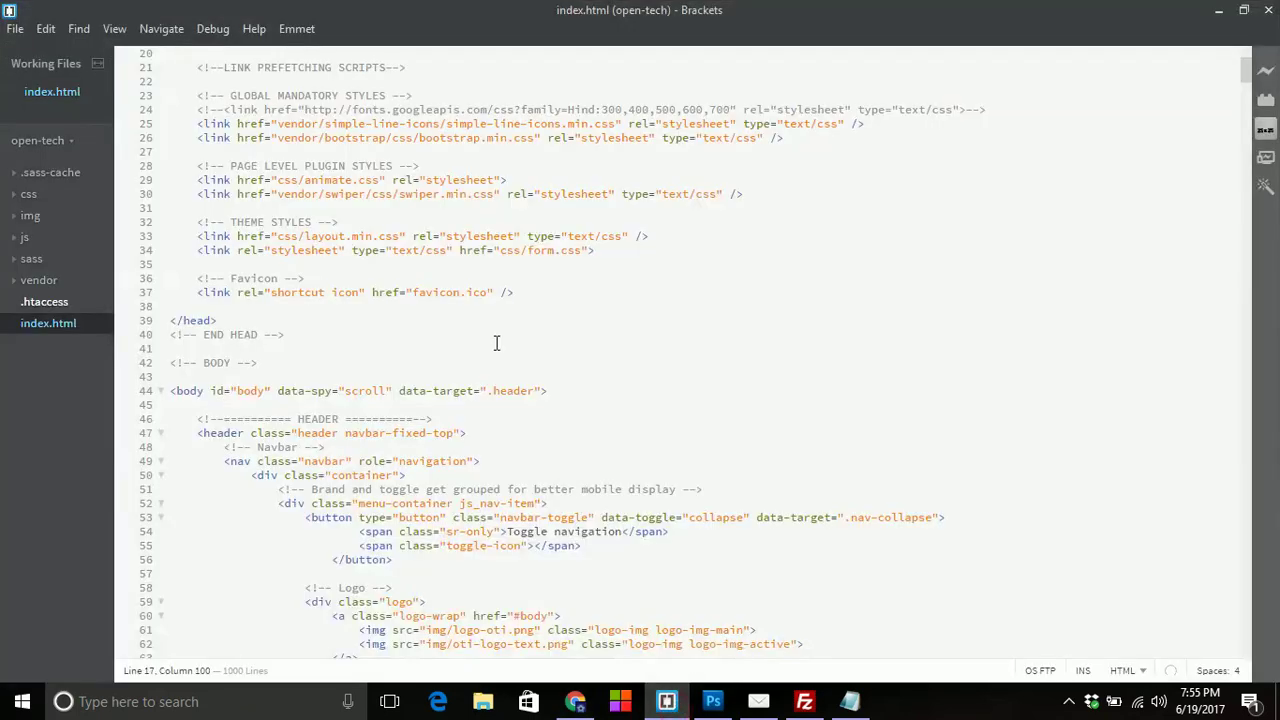
{"action": "left_click", "coordinate": [575, 701]}
{"action": "scroll", "coordinate": [557, 143], "scroll_direction": "up", "scroll_amount": 3}
Review the Manual Prefetch dns-prefetch <link> example, then go back to the GTmetrix report
{"action": "left_click", "coordinate": [605, 14]}
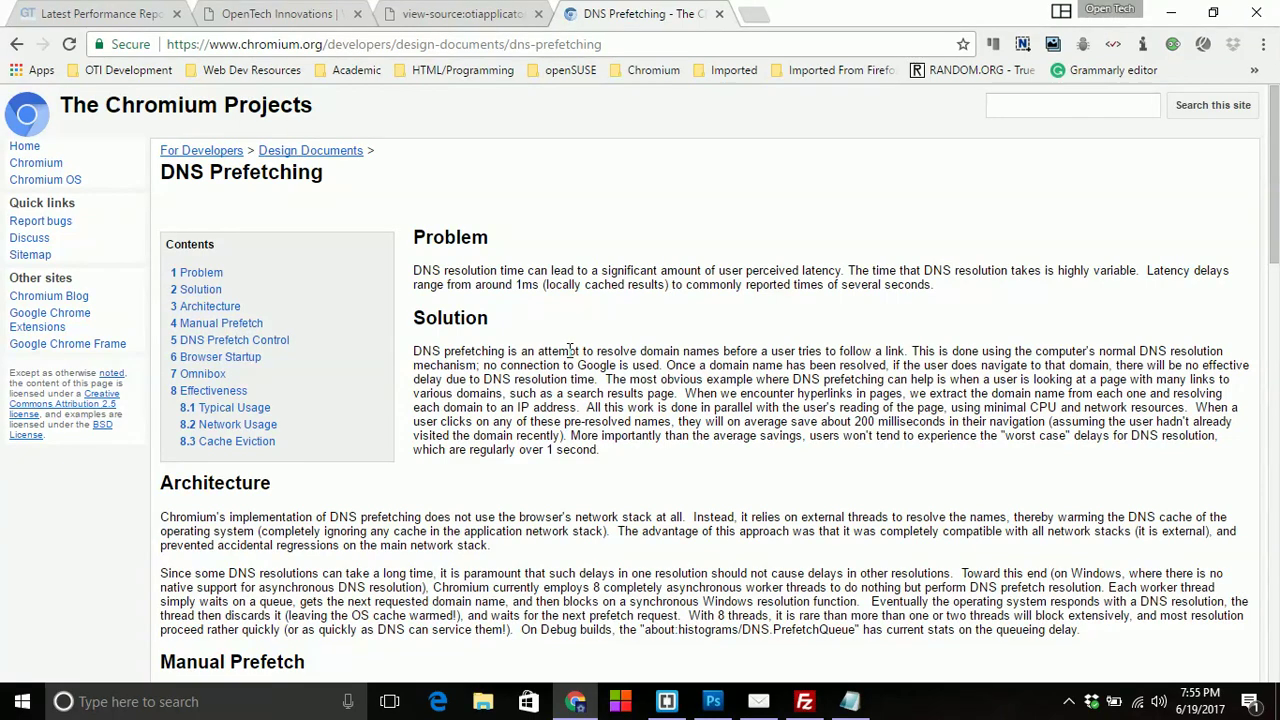
{"action": "scroll", "coordinate": [572, 350], "scroll_direction": "down", "scroll_amount": 2}
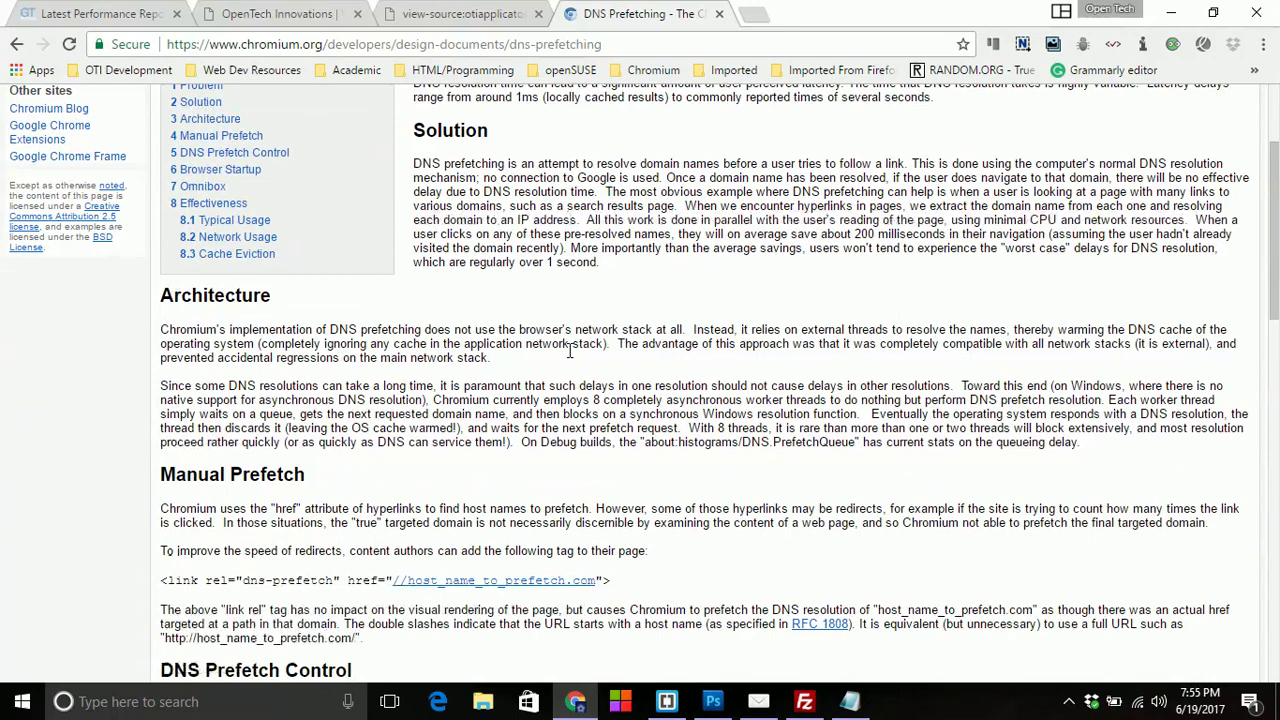
{"action": "scroll", "coordinate": [570, 350], "scroll_direction": "down", "scroll_amount": 2}
{"action": "left_click_drag", "start_coordinate": [167, 392], "coordinate": [575, 405]}
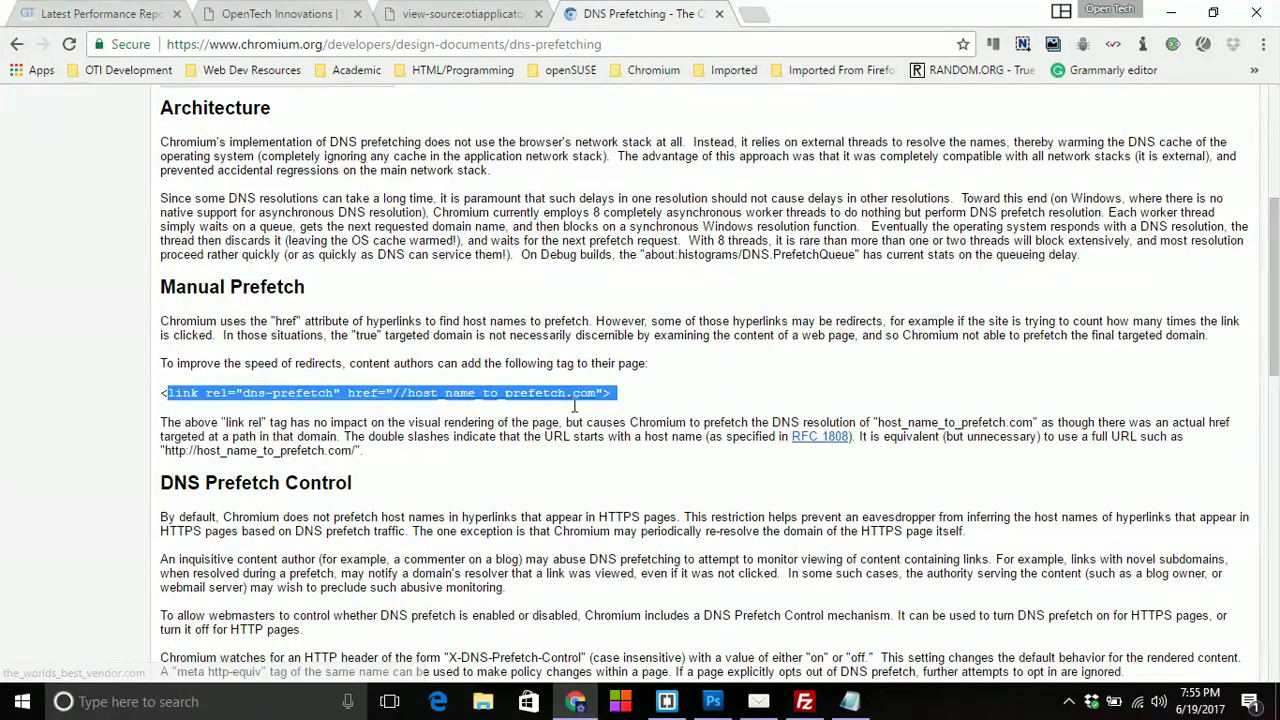
{"action": "left_click", "coordinate": [785, 364]}
{"action": "scroll", "coordinate": [777, 426], "scroll_direction": "down", "scroll_amount": 2}
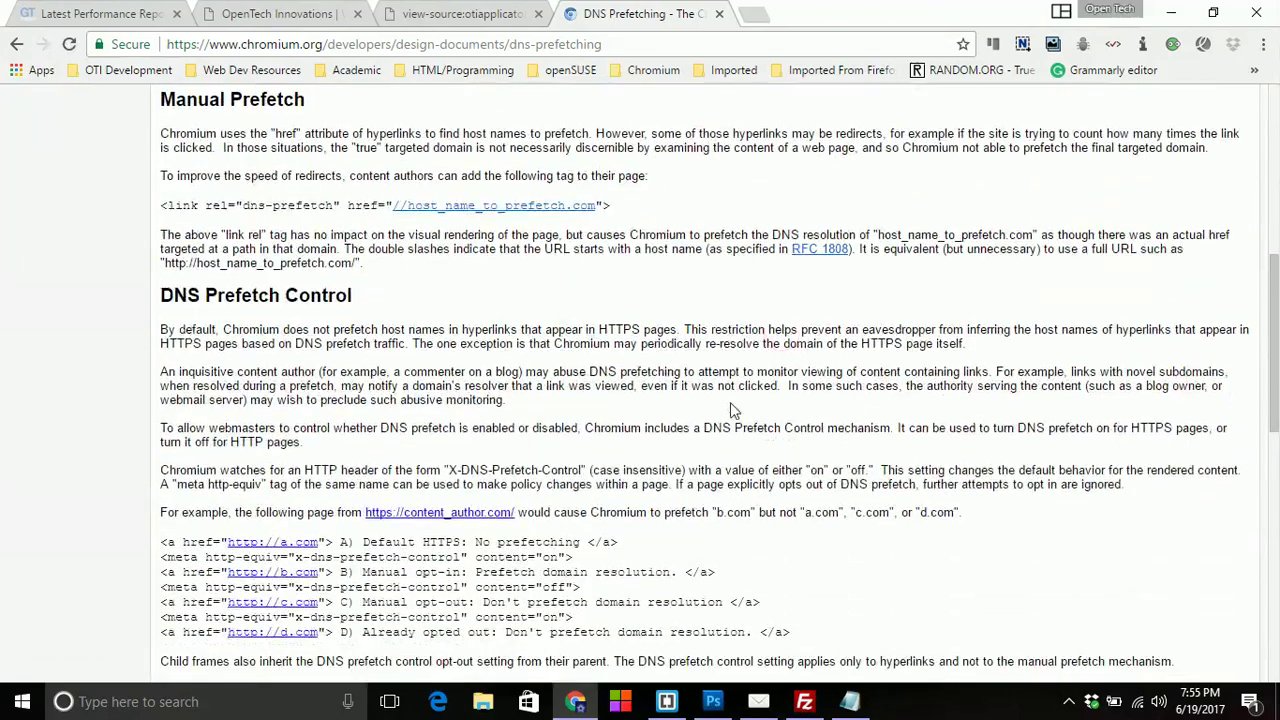
{"action": "scroll", "coordinate": [730, 410], "scroll_direction": "down", "scroll_amount": 1}
{"action": "scroll", "coordinate": [766, 375], "scroll_direction": "up", "scroll_amount": 6}
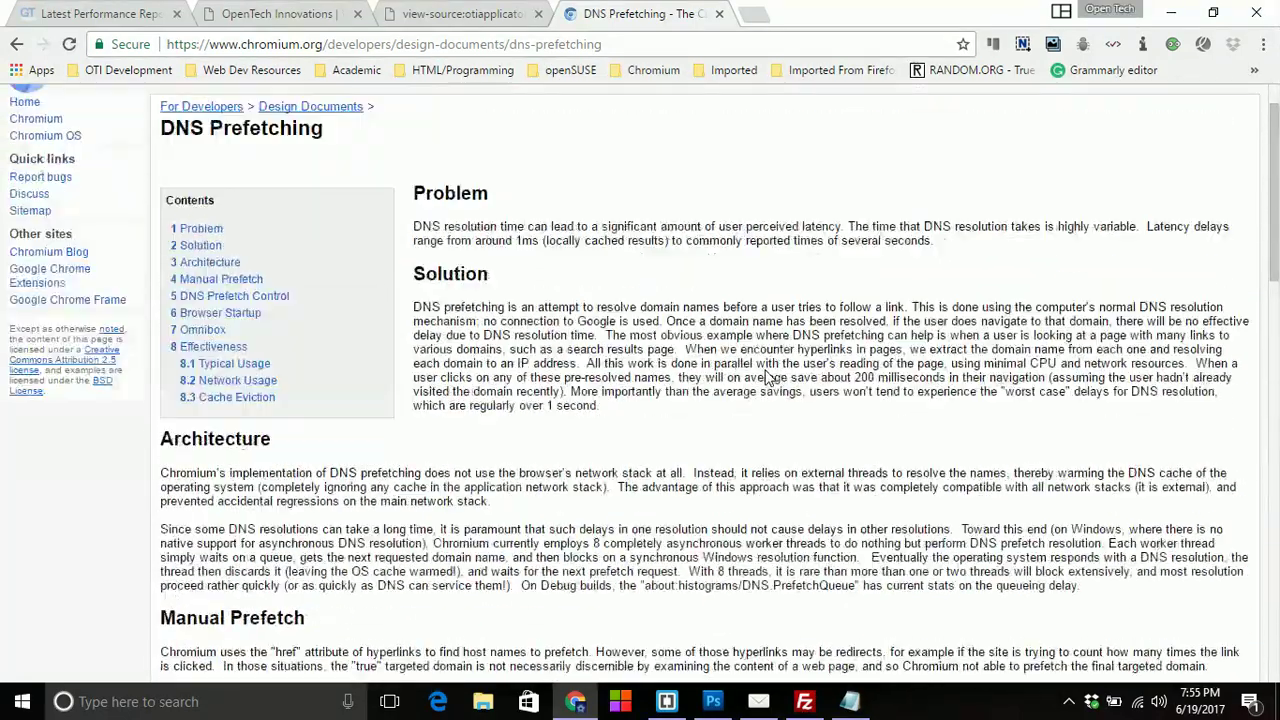
{"action": "scroll", "coordinate": [735, 372], "scroll_direction": "up", "scroll_amount": 1}
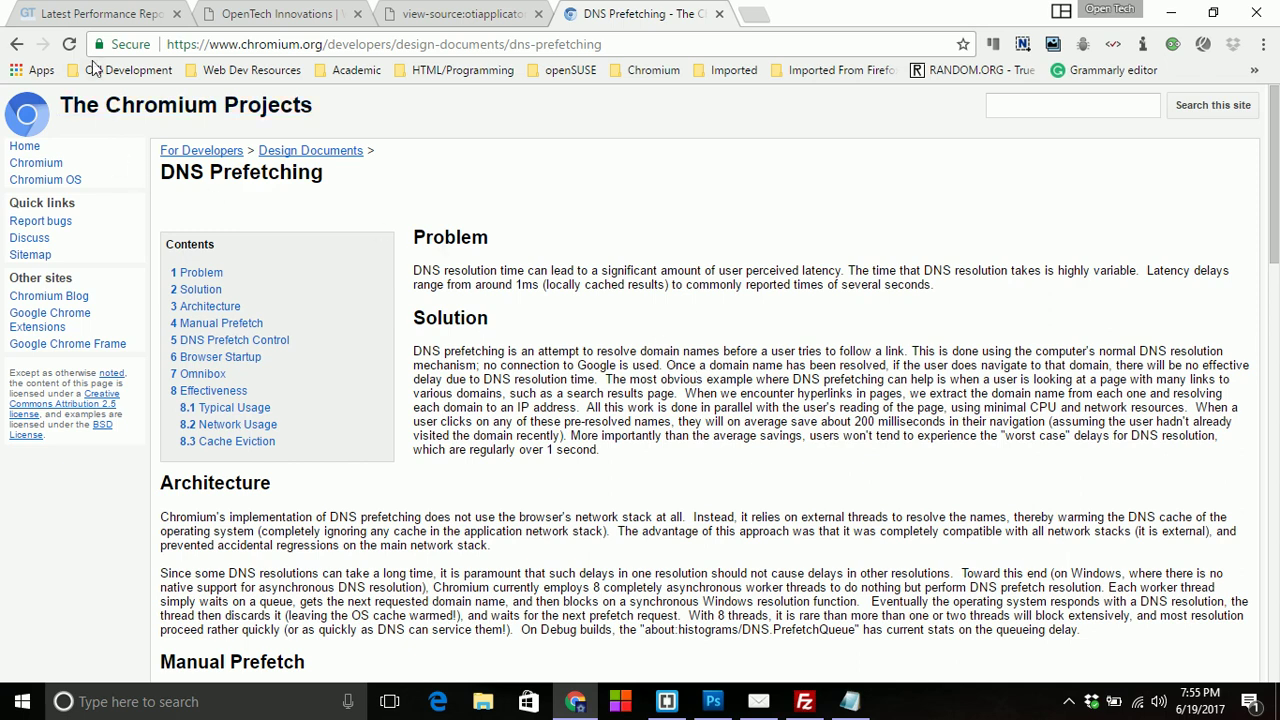
{"action": "left_click", "coordinate": [88, 14]}
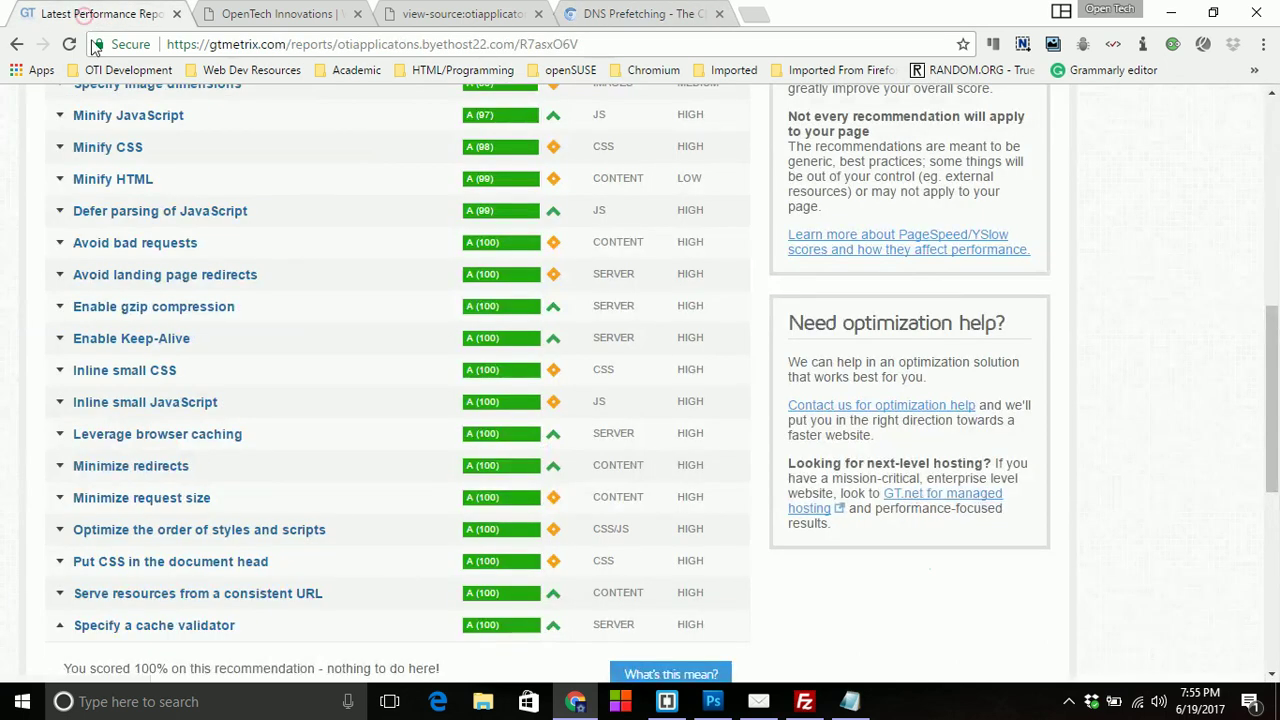
{"action": "left_click", "coordinate": [60, 313]}
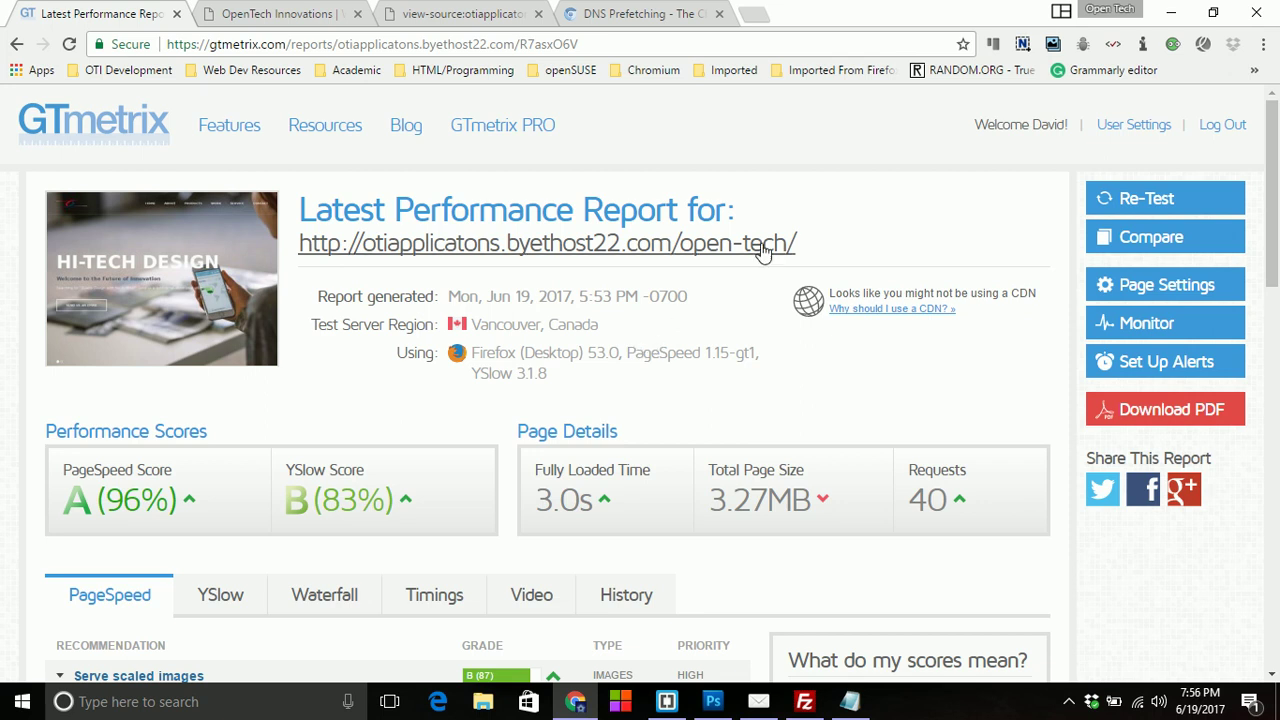
{"action": "left_click", "coordinate": [1165, 240]}
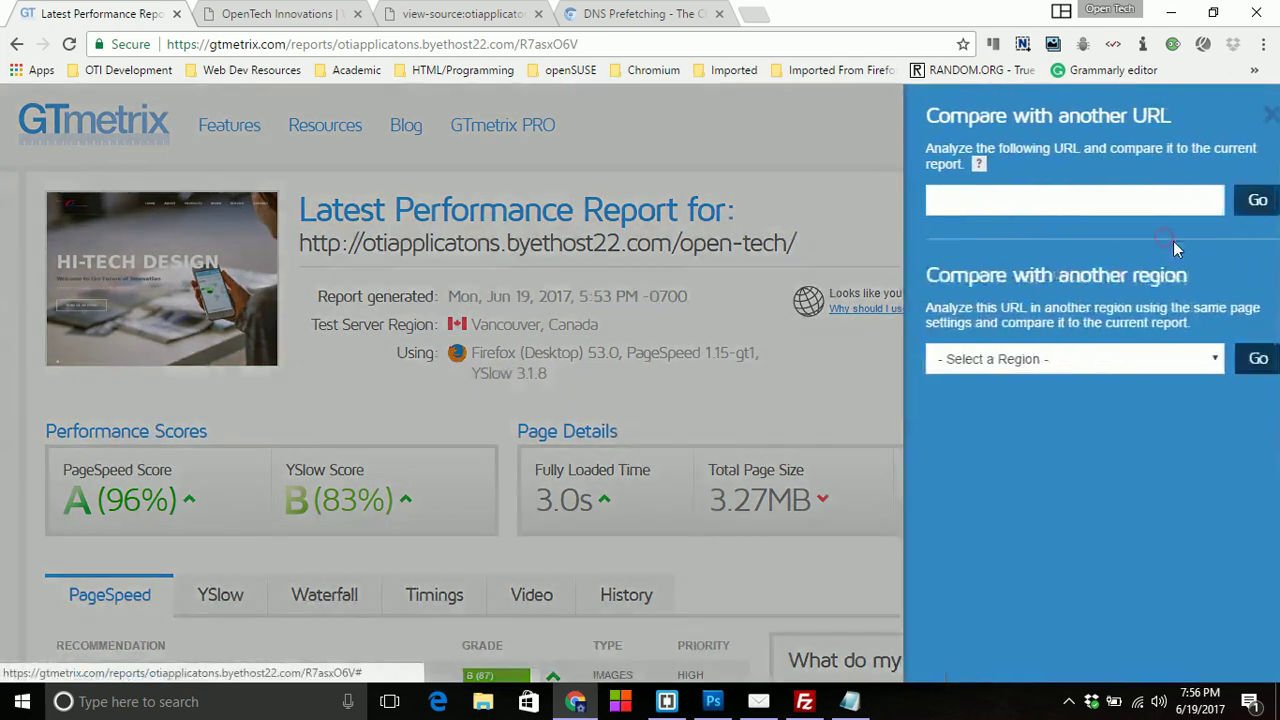
{"action": "left_click", "coordinate": [991, 198]}
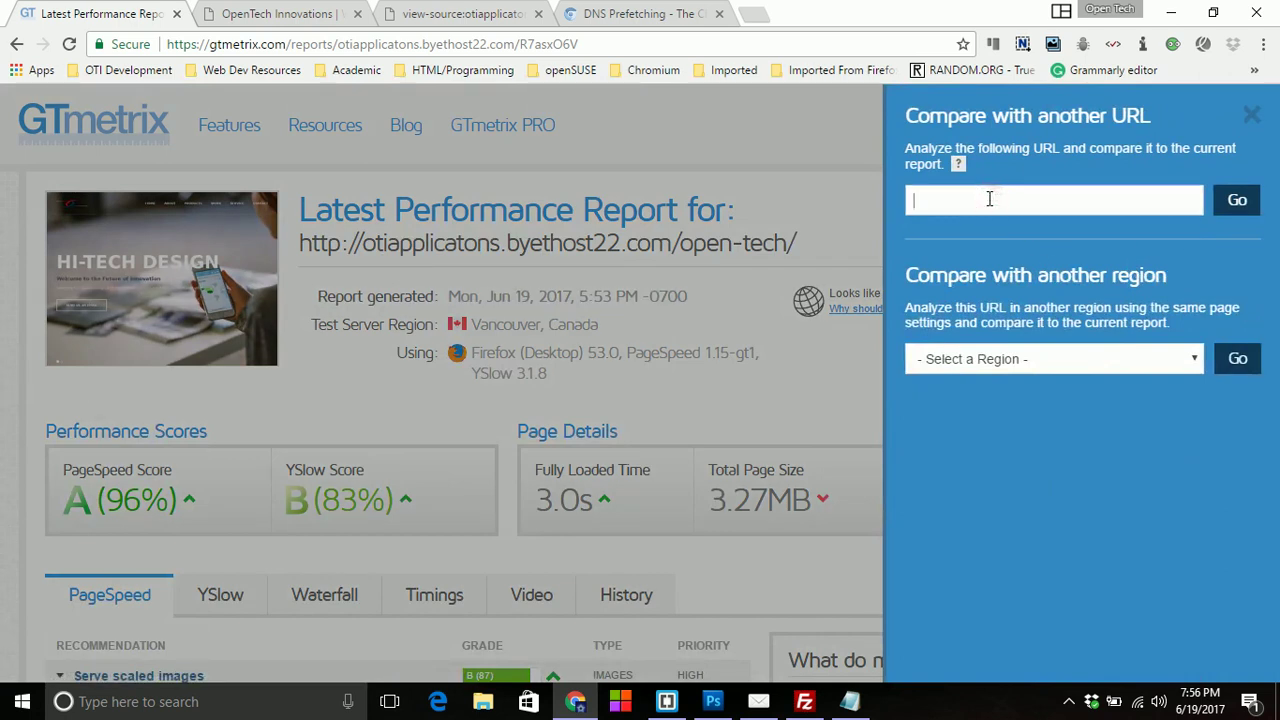
{"action": "type", "text": "http://ballasbasketball.org/"}
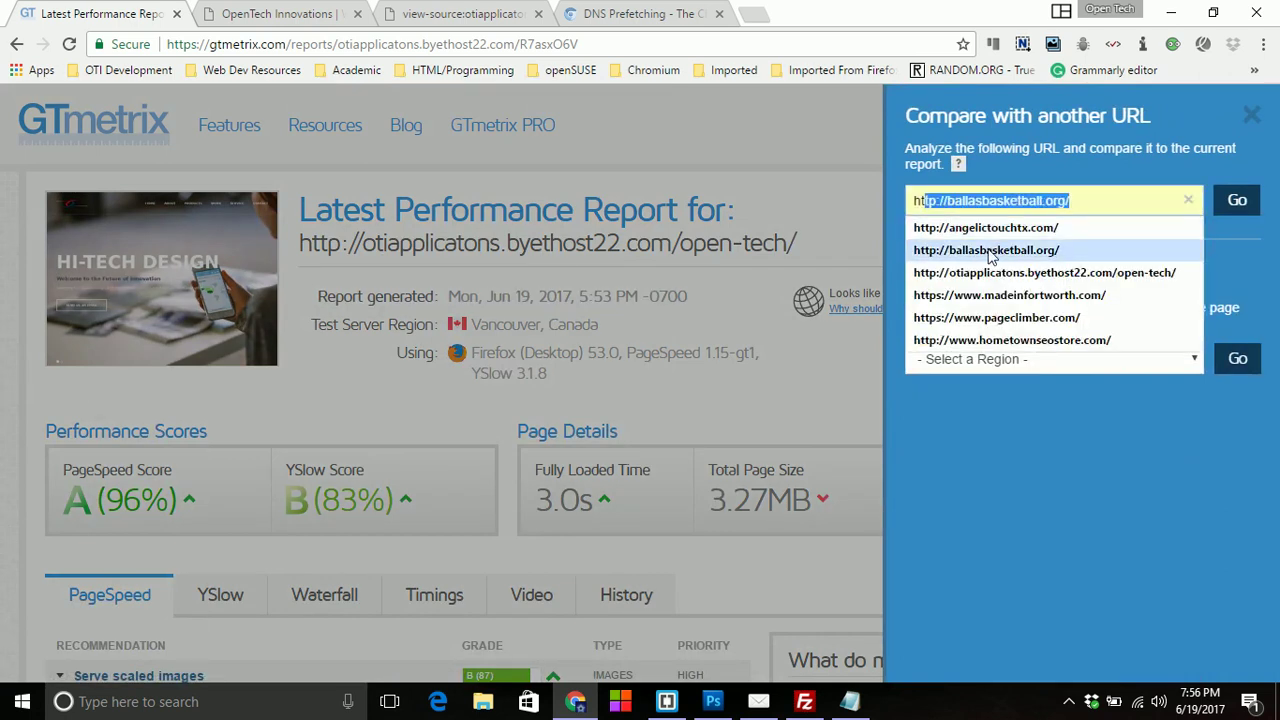
{"action": "left_click", "coordinate": [988, 250]}
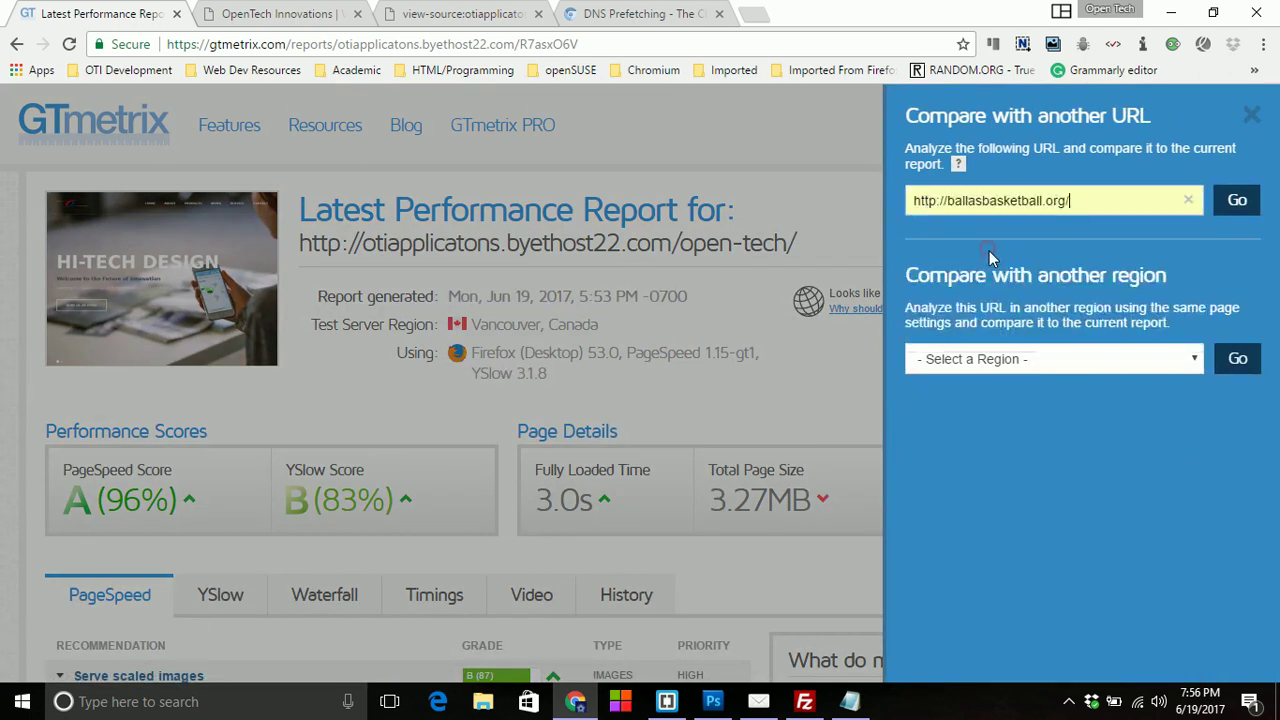
{"action": "left_click", "coordinate": [1237, 200]}
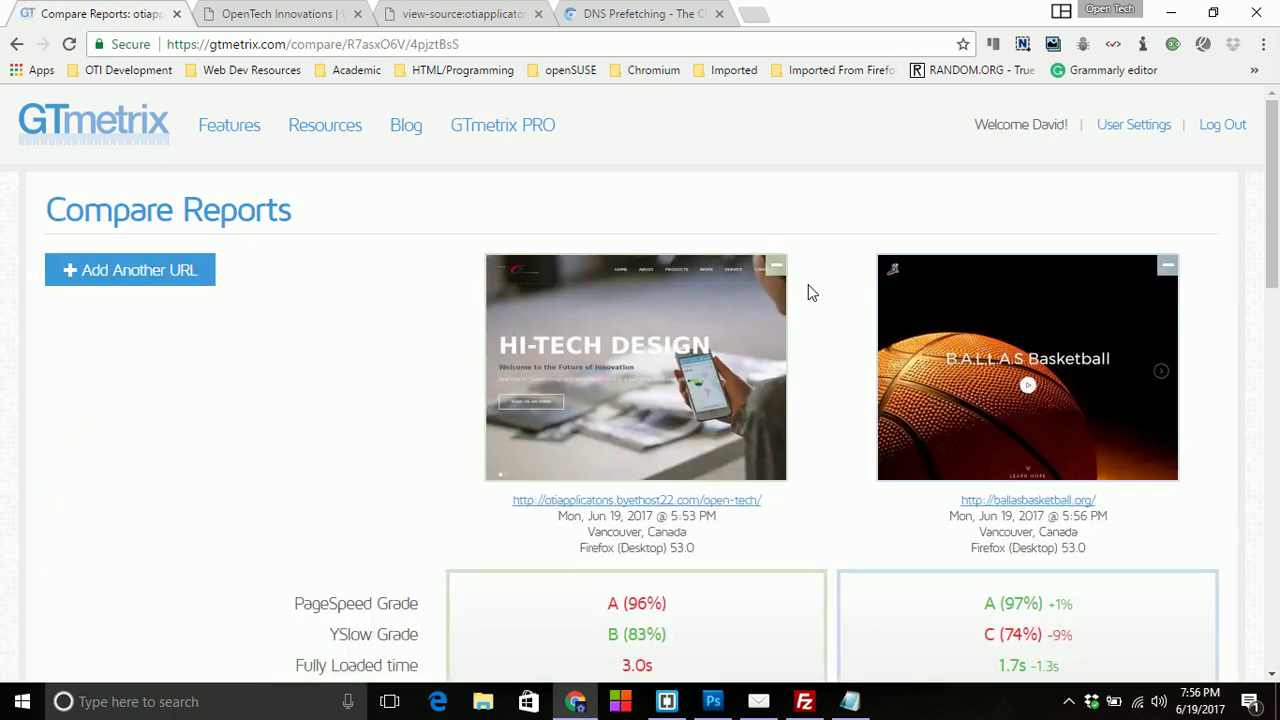
{"action": "scroll", "coordinate": [345, 420], "scroll_direction": "down", "scroll_amount": 2}
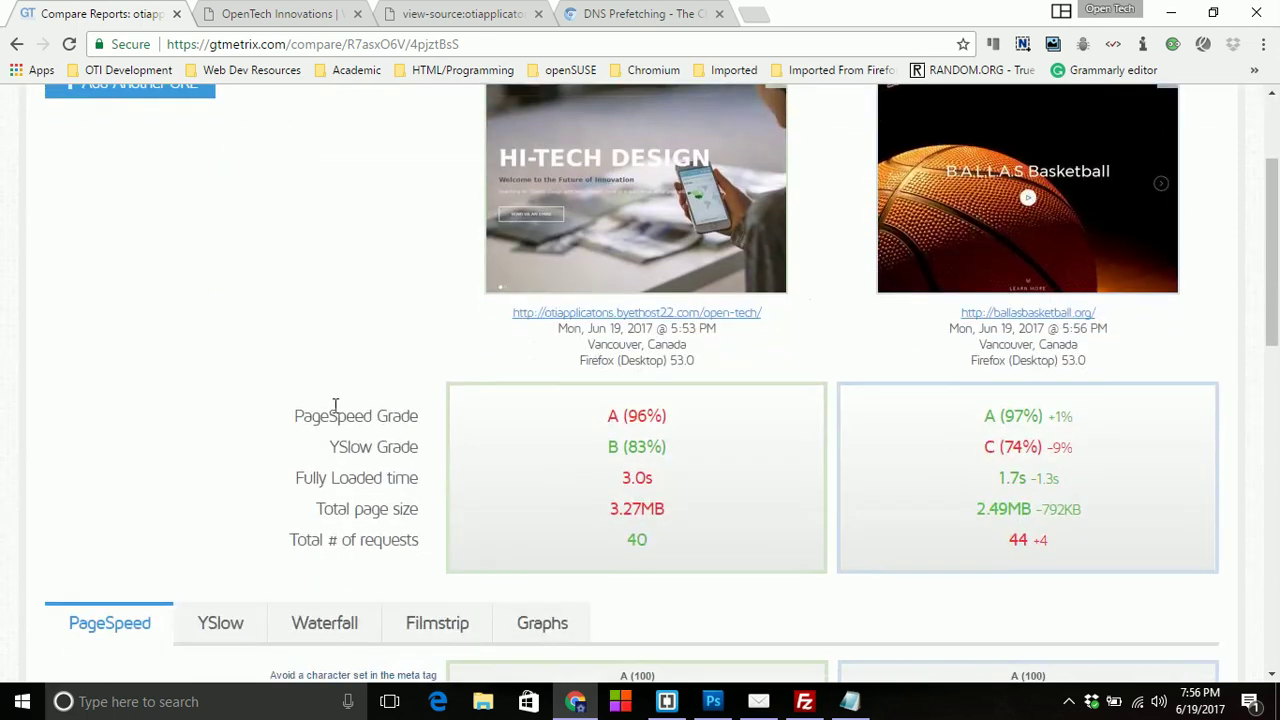
{"action": "scroll", "coordinate": [327, 409], "scroll_direction": "down", "scroll_amount": 1}
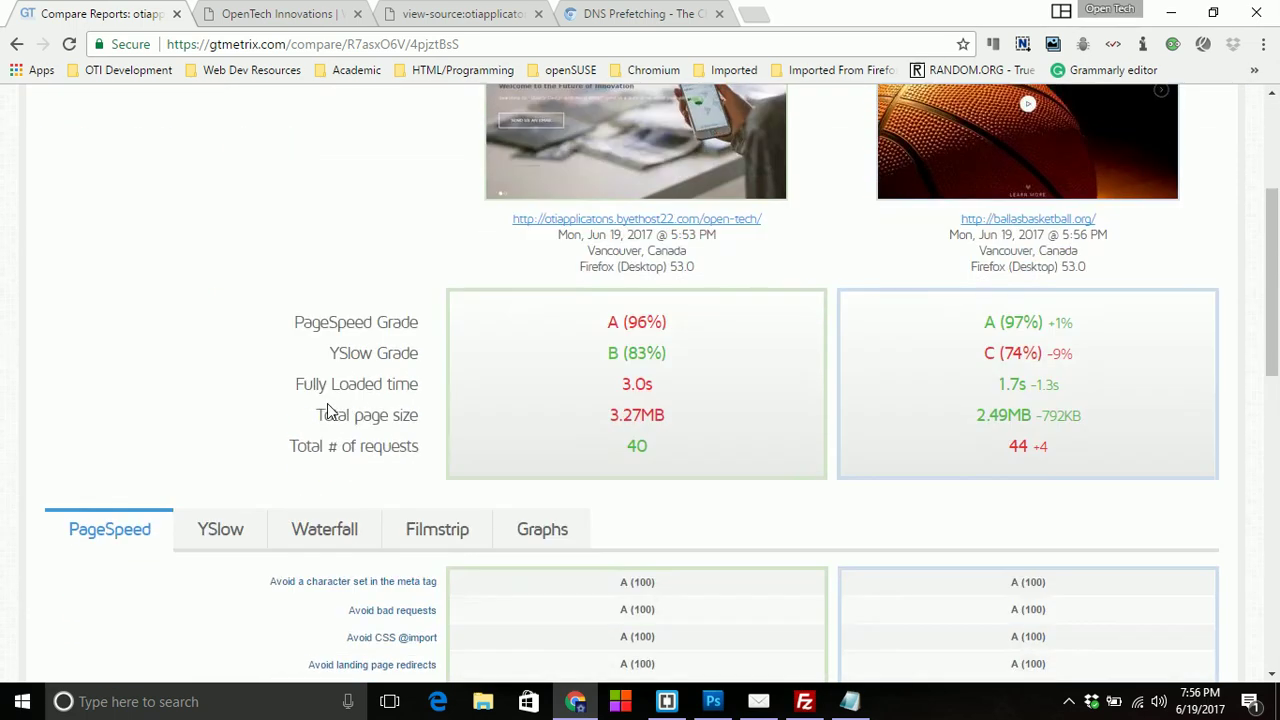
{"action": "scroll", "coordinate": [328, 405], "scroll_direction": "down", "scroll_amount": 1}
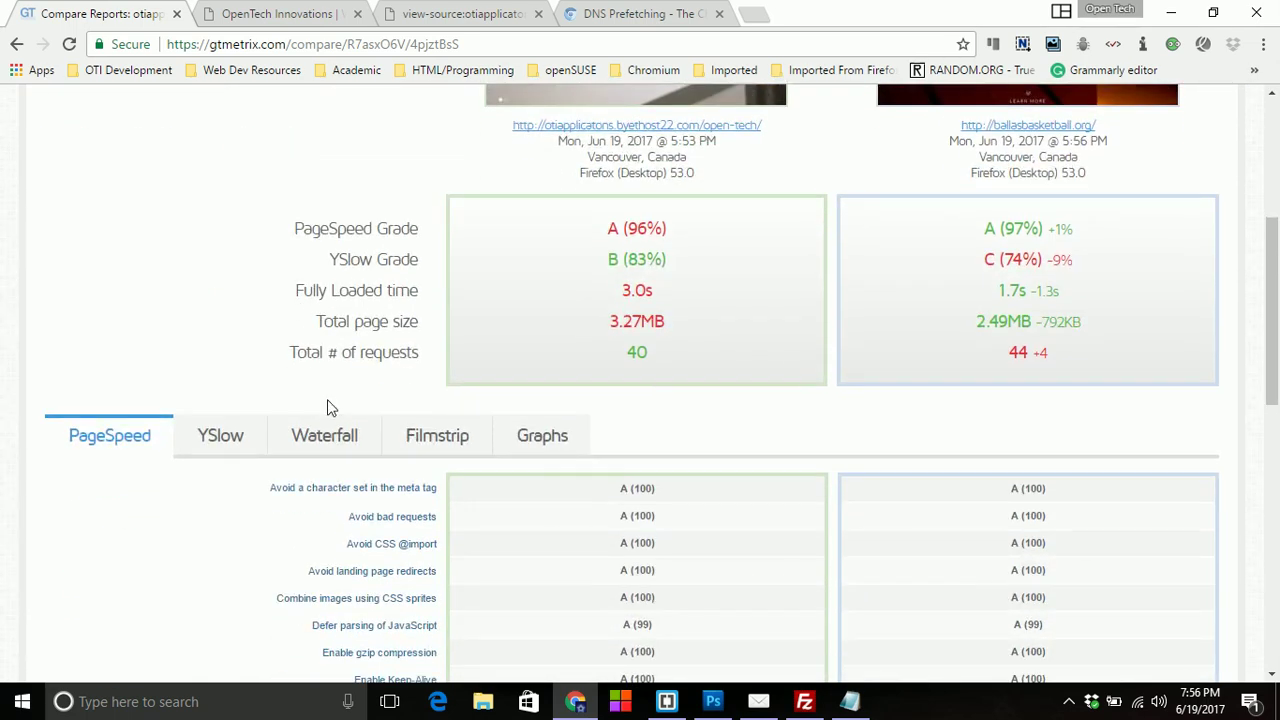
{"action": "scroll", "coordinate": [332, 407], "scroll_direction": "down", "scroll_amount": 4}
{"action": "scroll", "coordinate": [332, 407], "scroll_direction": "up", "scroll_amount": 7}
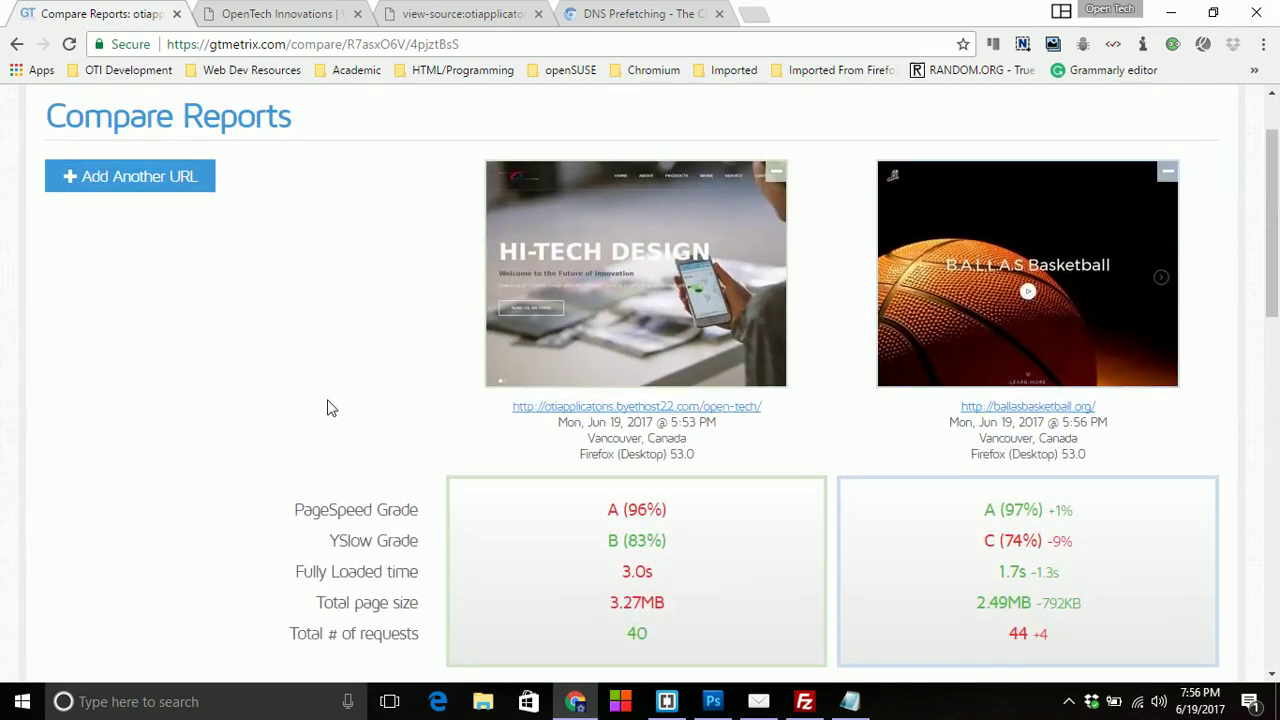
{"action": "scroll", "coordinate": [331, 407], "scroll_direction": "down", "scroll_amount": 1}
{"action": "scroll", "coordinate": [327, 401], "scroll_direction": "up", "scroll_amount": 1}
{"action": "scroll", "coordinate": [322, 399], "scroll_direction": "down", "scroll_amount": 1}
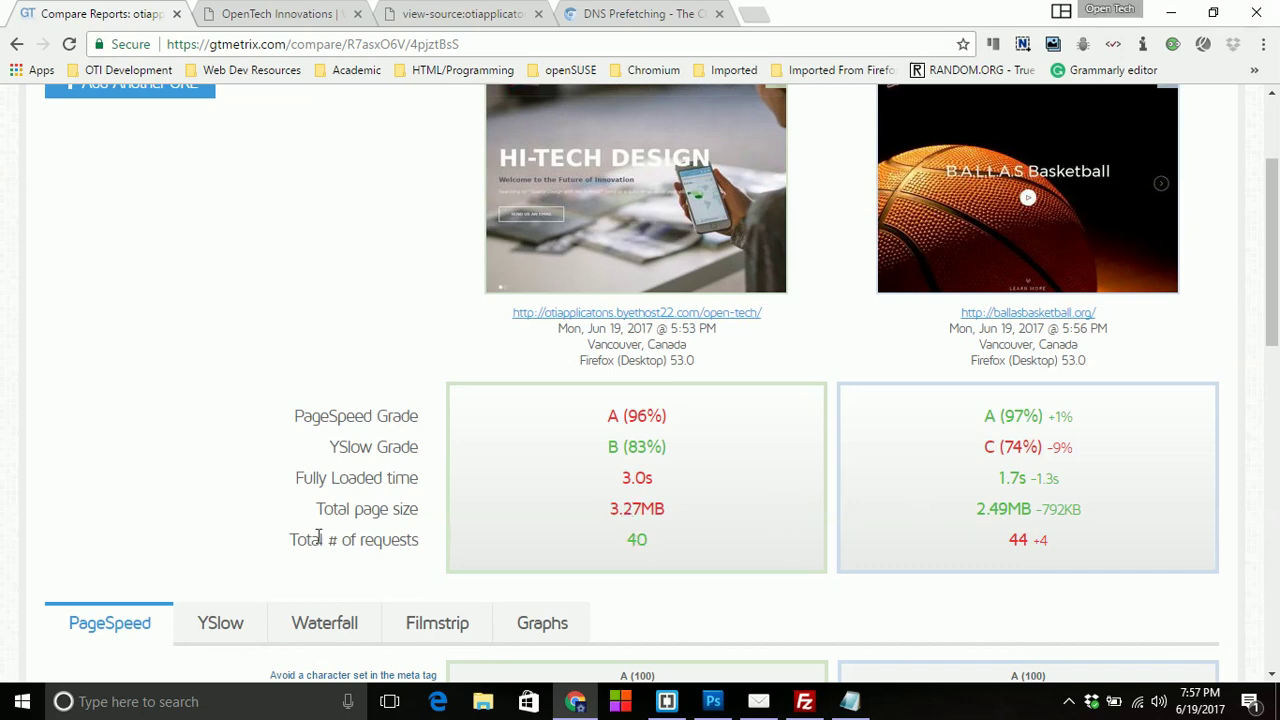
{"action": "scroll", "coordinate": [223, 510], "scroll_direction": "down", "scroll_amount": 2}
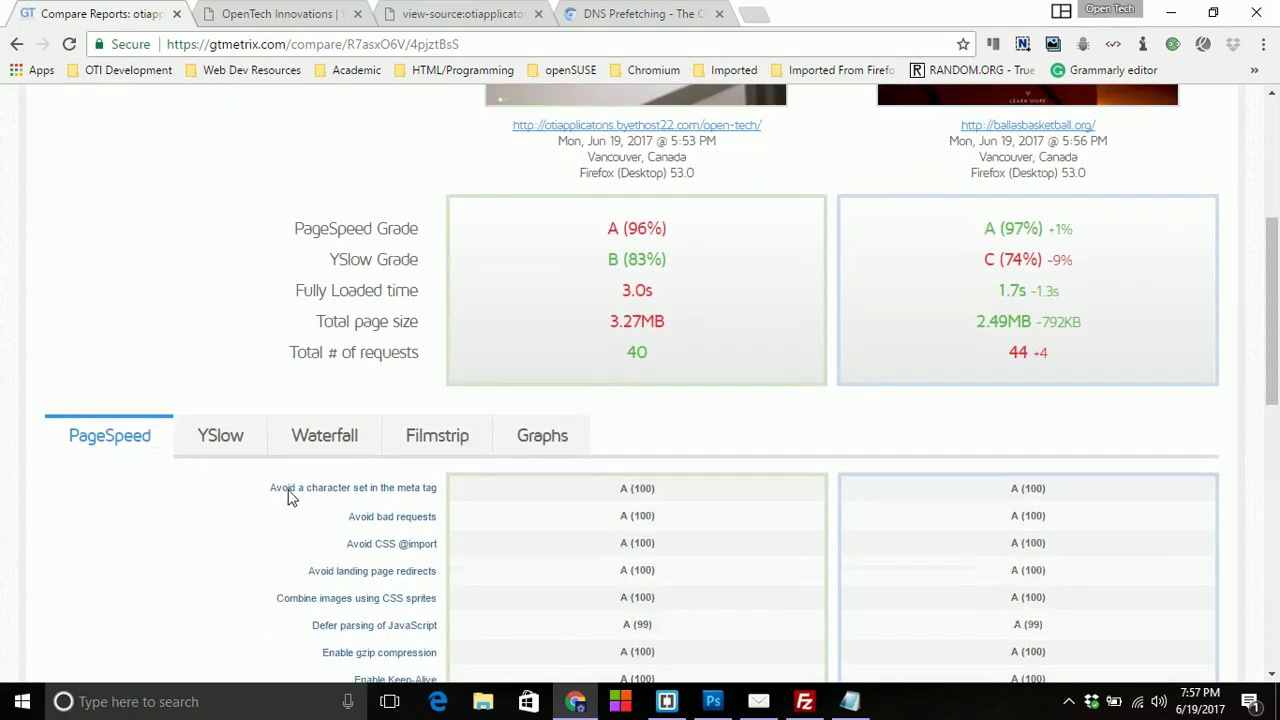
{"action": "scroll", "coordinate": [286, 491], "scroll_direction": "up", "scroll_amount": 1}
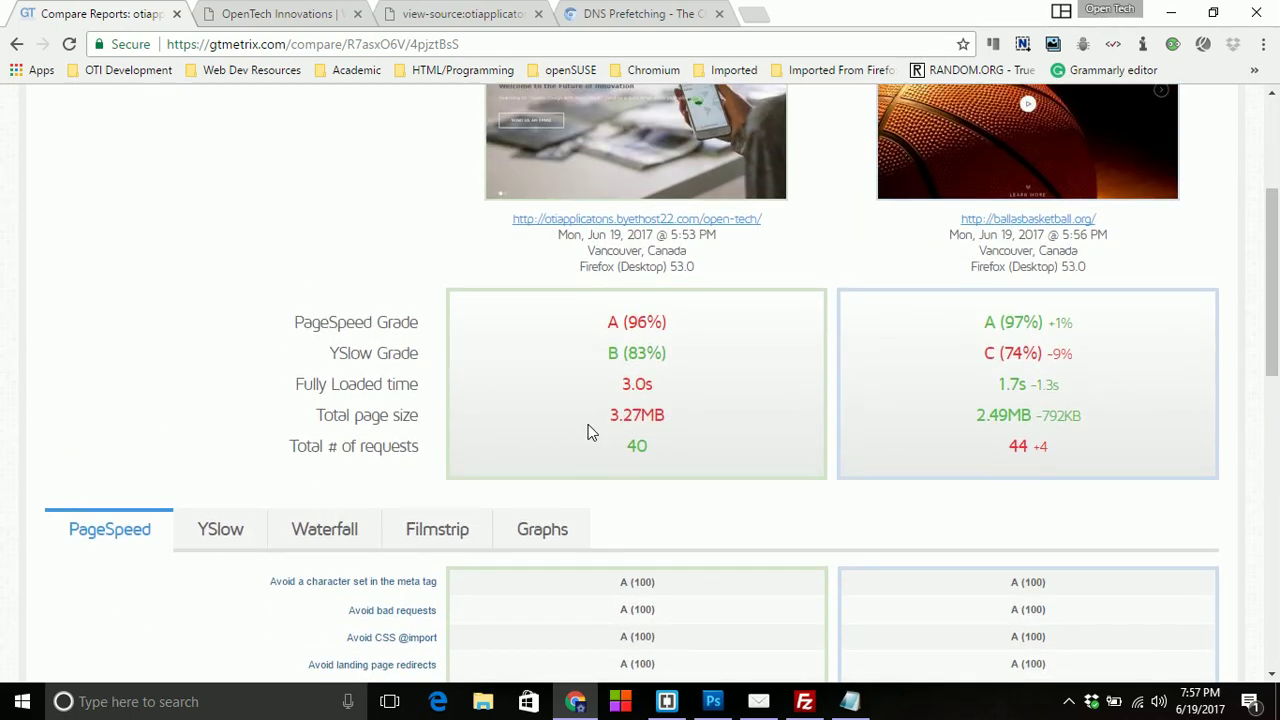
{"action": "scroll", "coordinate": [590, 432], "scroll_direction": "down", "scroll_amount": 7}
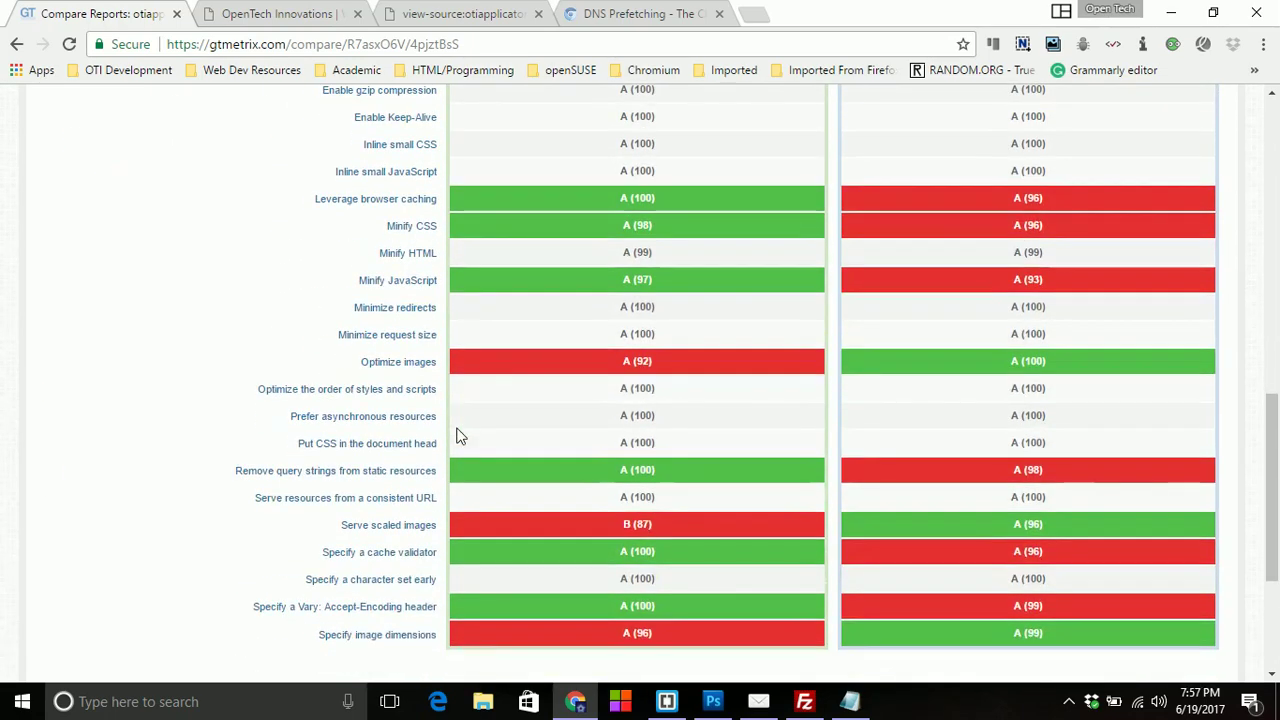
{"action": "scroll", "coordinate": [459, 436], "scroll_direction": "up", "scroll_amount": 3}
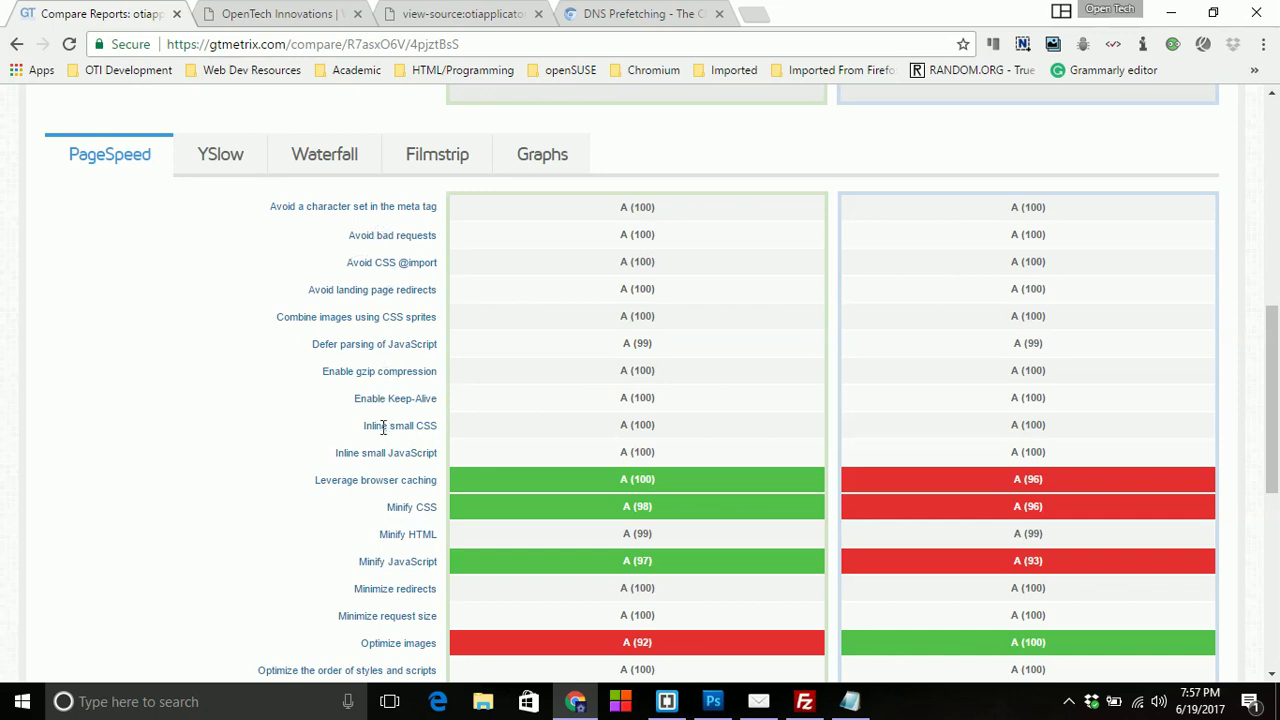
{"action": "scroll", "coordinate": [294, 443], "scroll_direction": "down", "scroll_amount": 3}
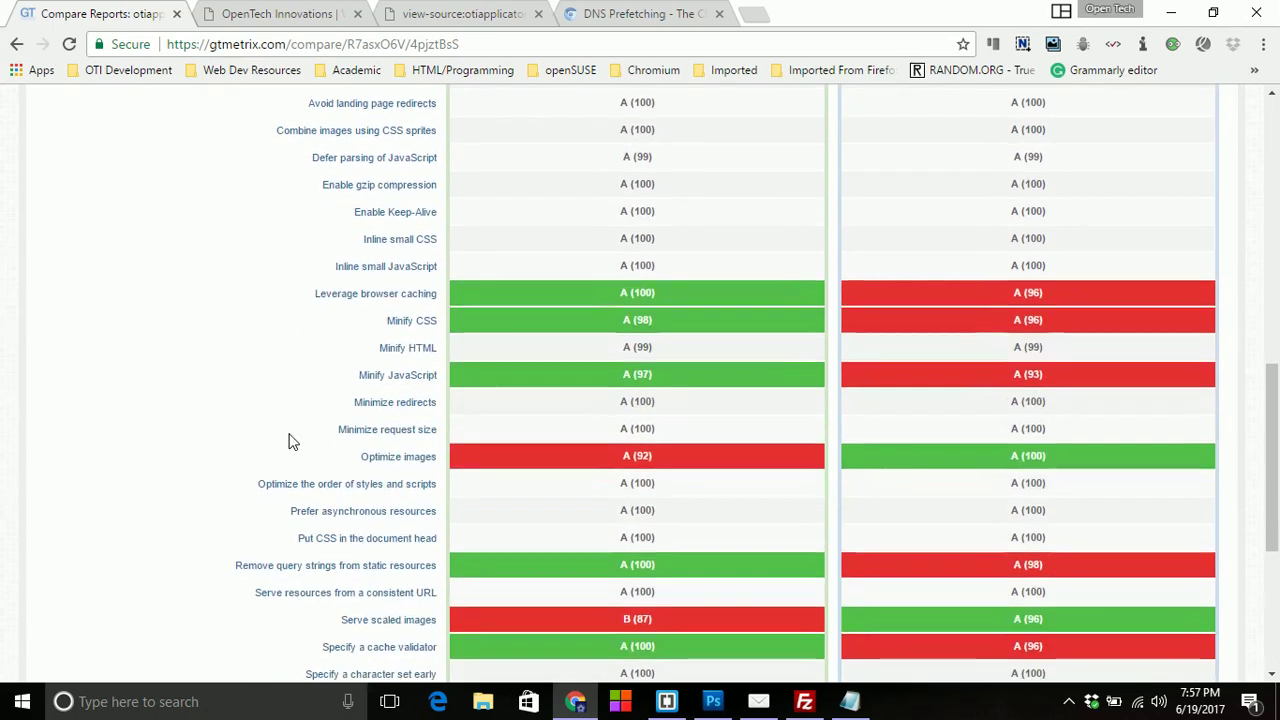
{"action": "scroll", "coordinate": [290, 440], "scroll_direction": "up", "scroll_amount": 1}
{"action": "scroll", "coordinate": [491, 286], "scroll_direction": "down", "scroll_amount": 1}
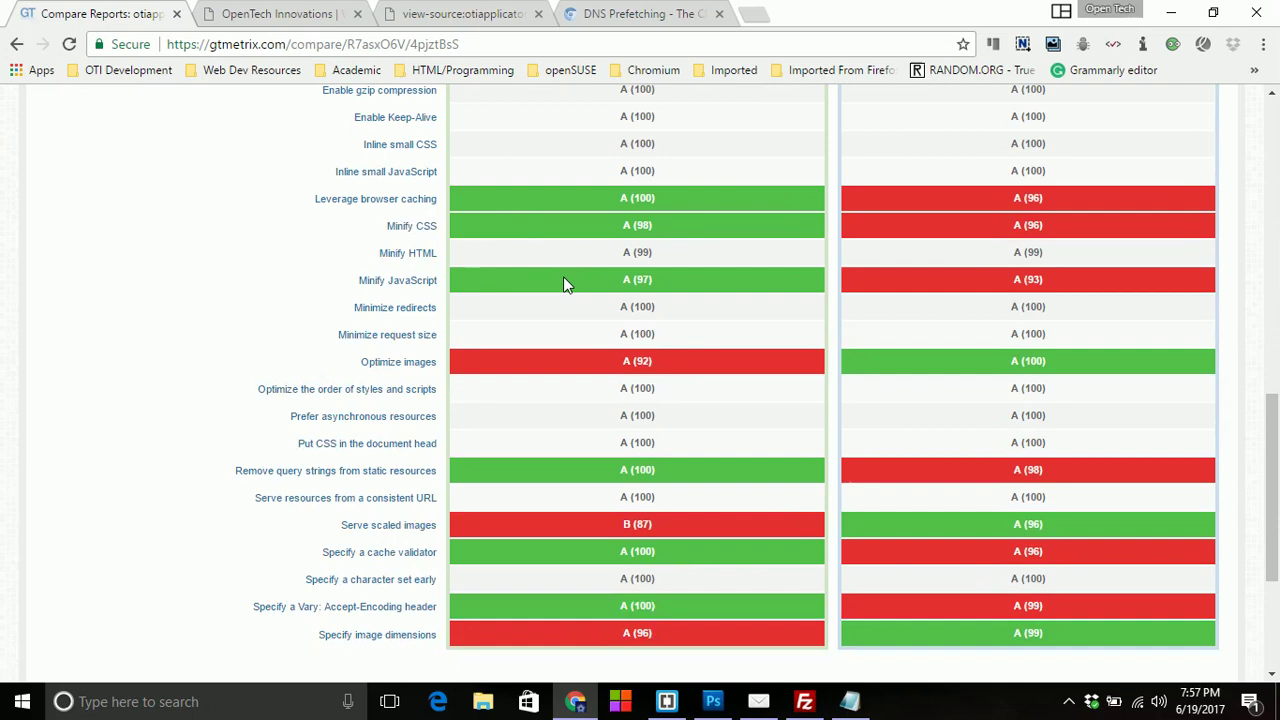
{"action": "scroll", "coordinate": [563, 283], "scroll_direction": "down", "scroll_amount": 1}
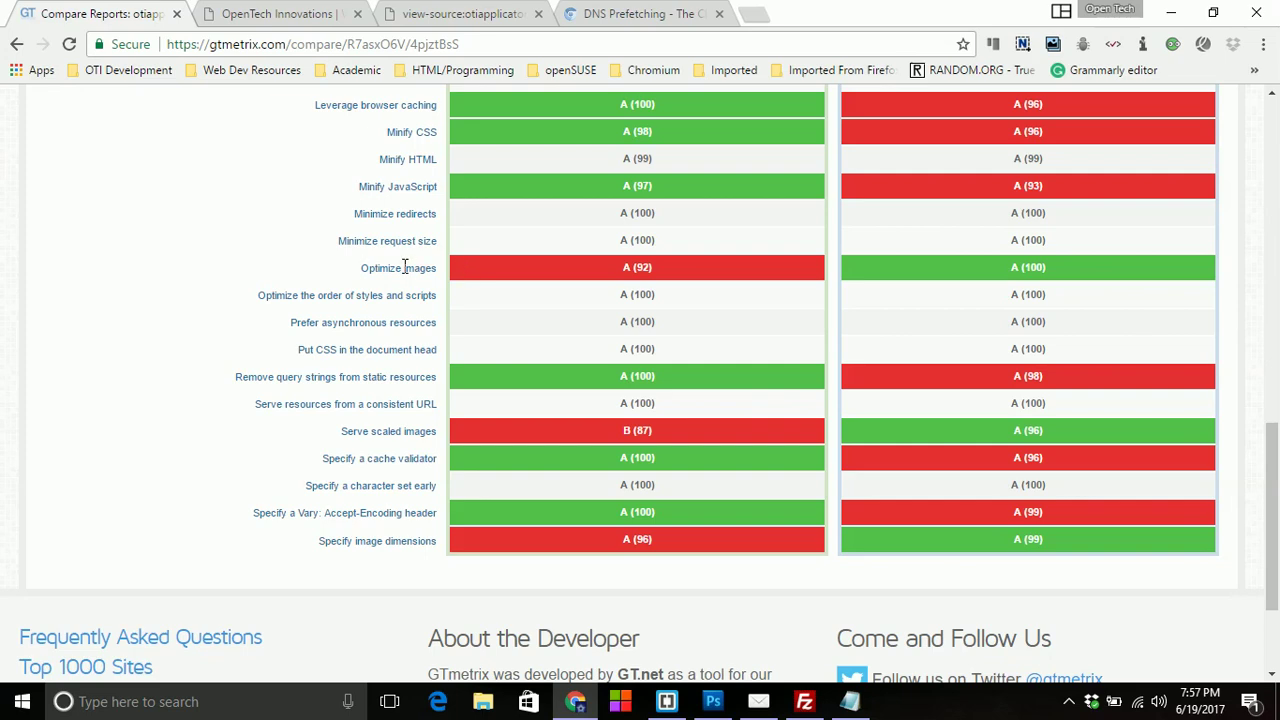
{"action": "scroll", "coordinate": [784, 325], "scroll_direction": "up", "scroll_amount": 10}
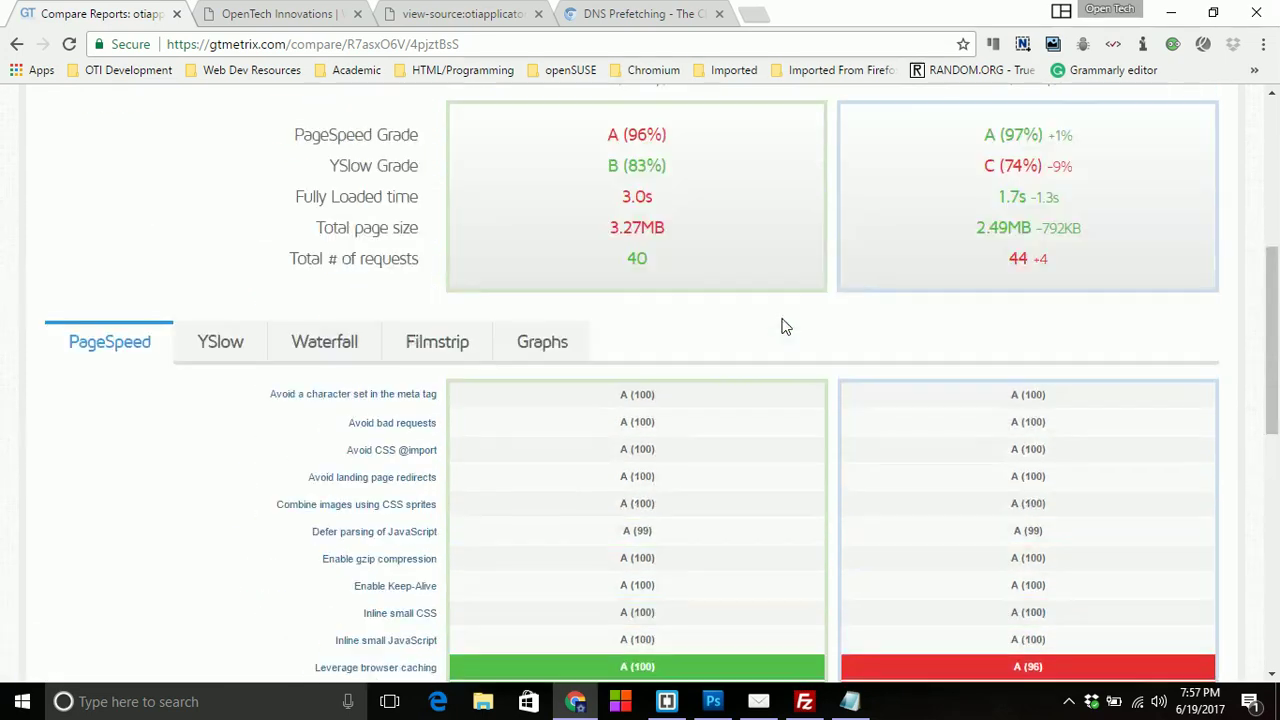
{"action": "scroll", "coordinate": [423, 357], "scroll_direction": "up", "scroll_amount": 2}
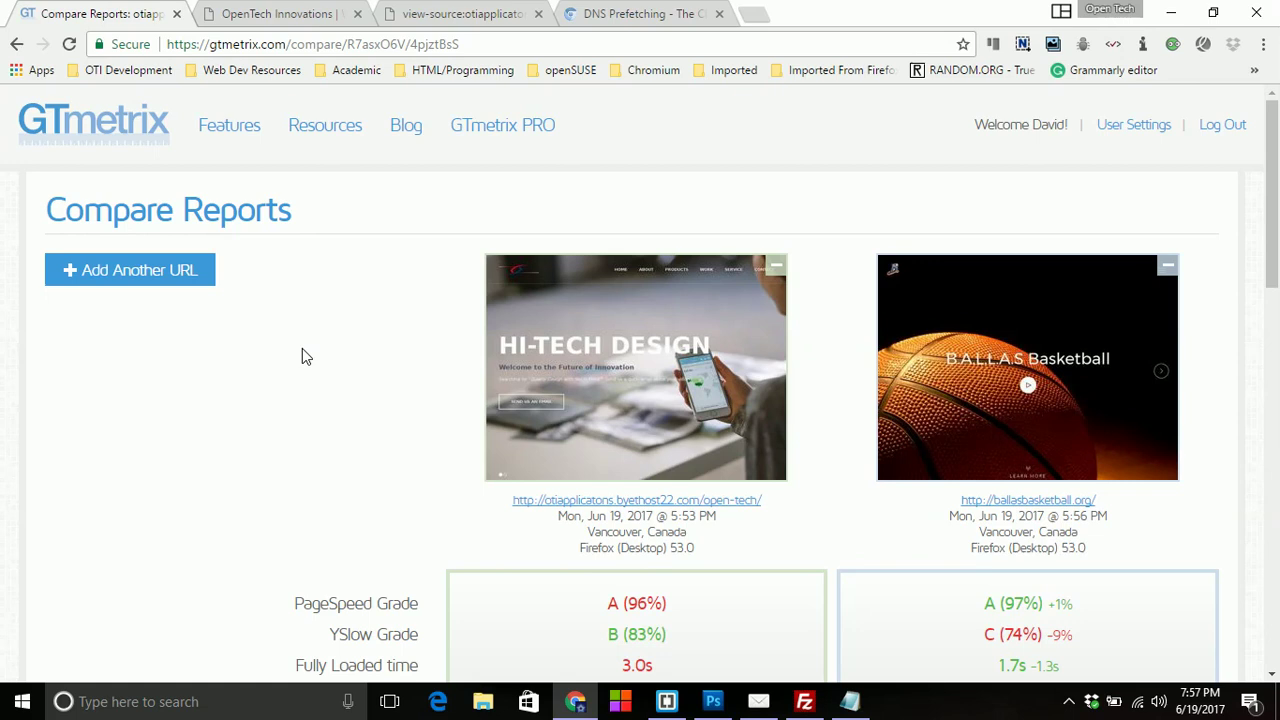
{"action": "left_click", "coordinate": [630, 14]}
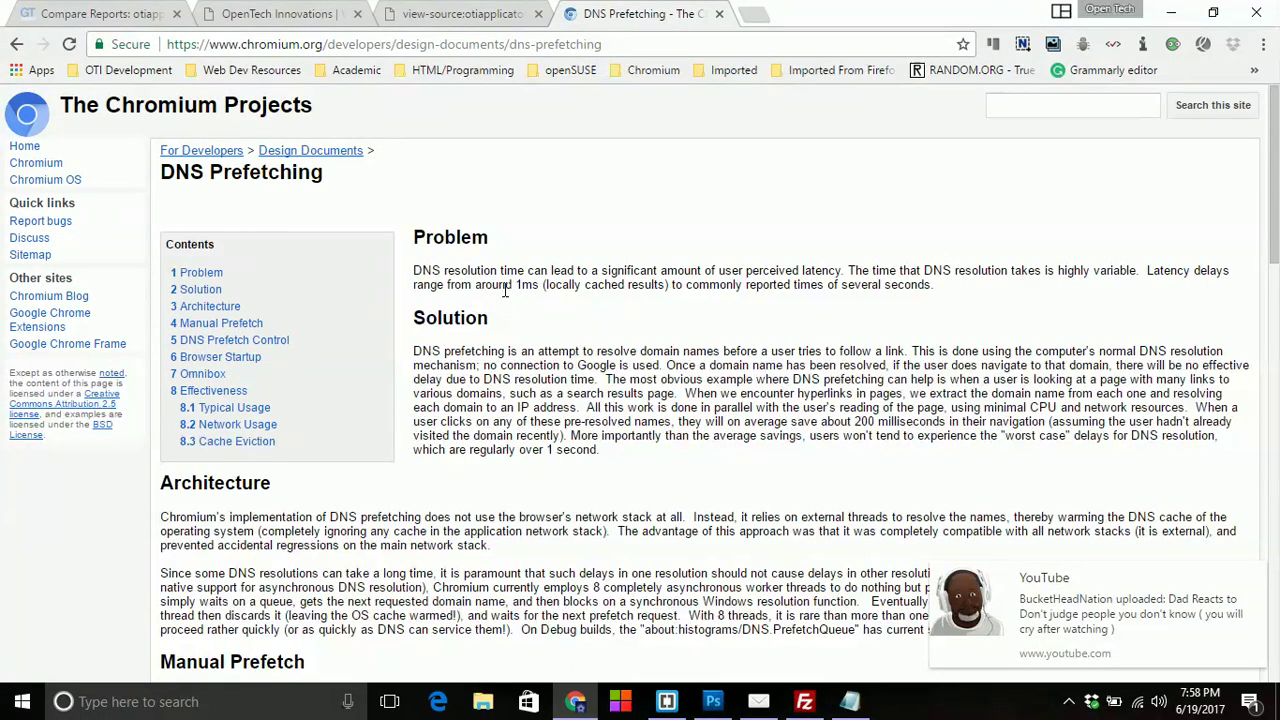
Bring up the screen recorder's controls from the hidden system-tray icons
{"action": "left_click", "coordinate": [1069, 701]}
{"action": "left_click", "coordinate": [1034, 668]}
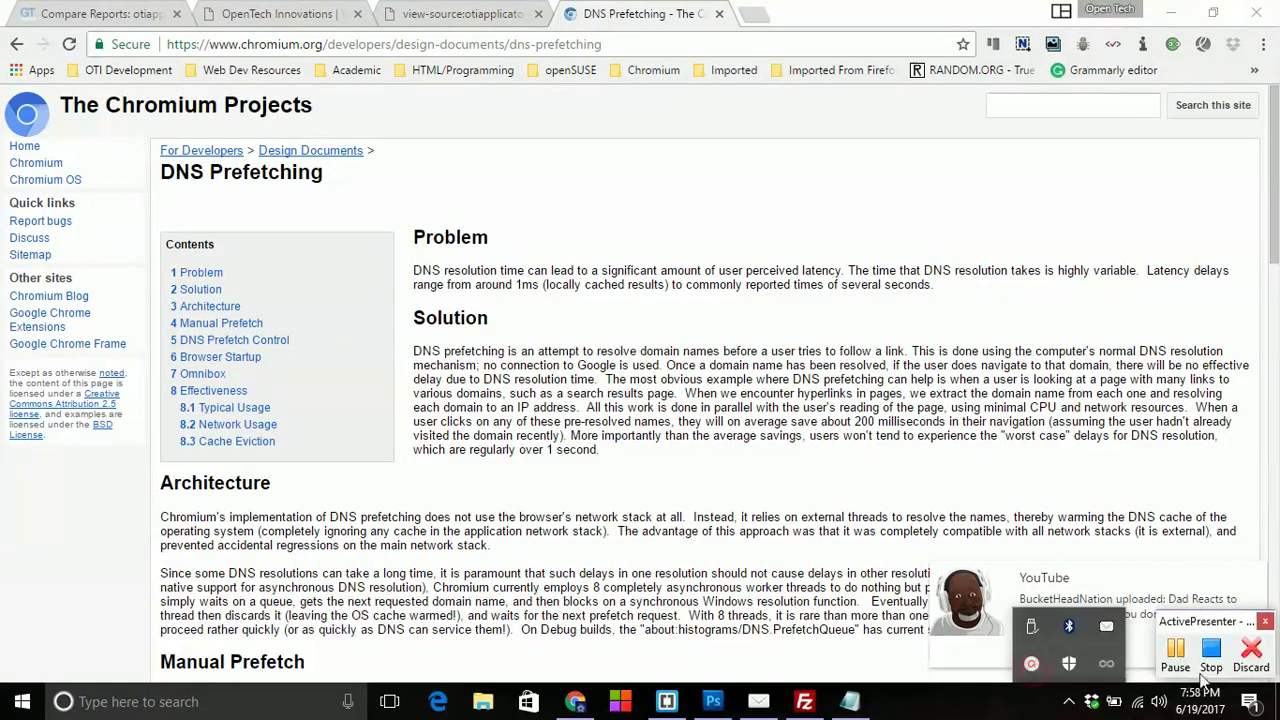